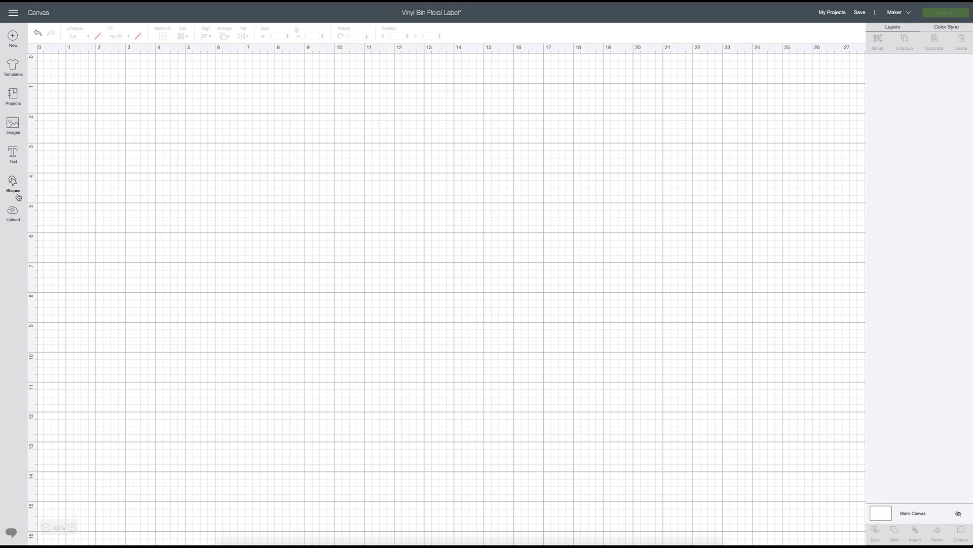
Step: Insert a square and resize it, proportions unlocked, to 11 inches wide by 7 inches high
{"action": "left_click", "coordinate": [14, 185]}
{"action": "left_click", "coordinate": [49, 131]}
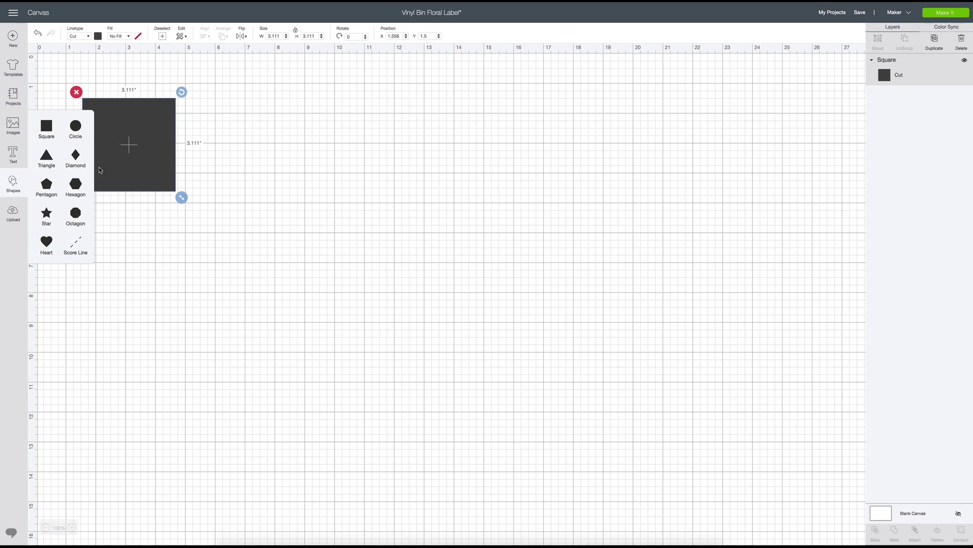
{"action": "left_click", "coordinate": [161, 172]}
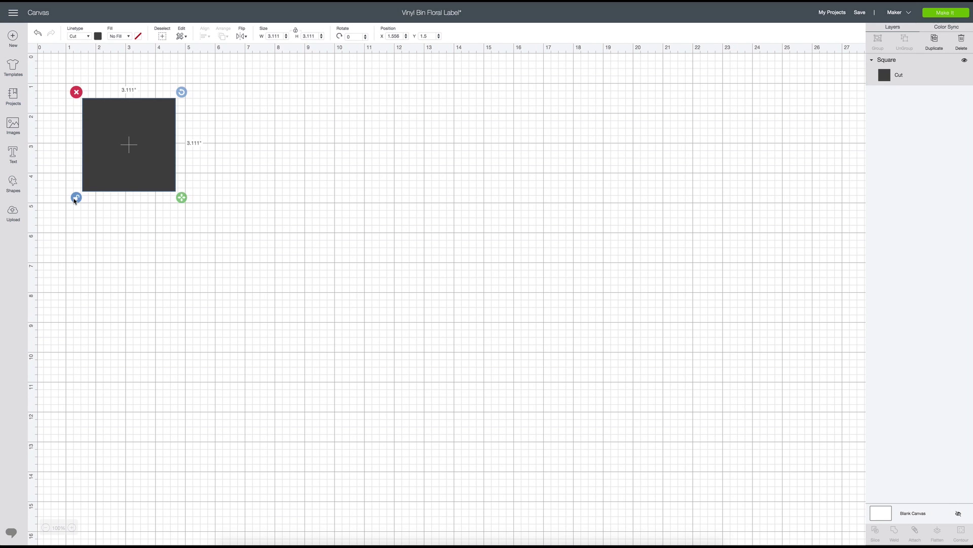
{"action": "double_click", "coordinate": [277, 36]}
{"action": "type", "text": "11"}
{"action": "key", "text": "Tab"}
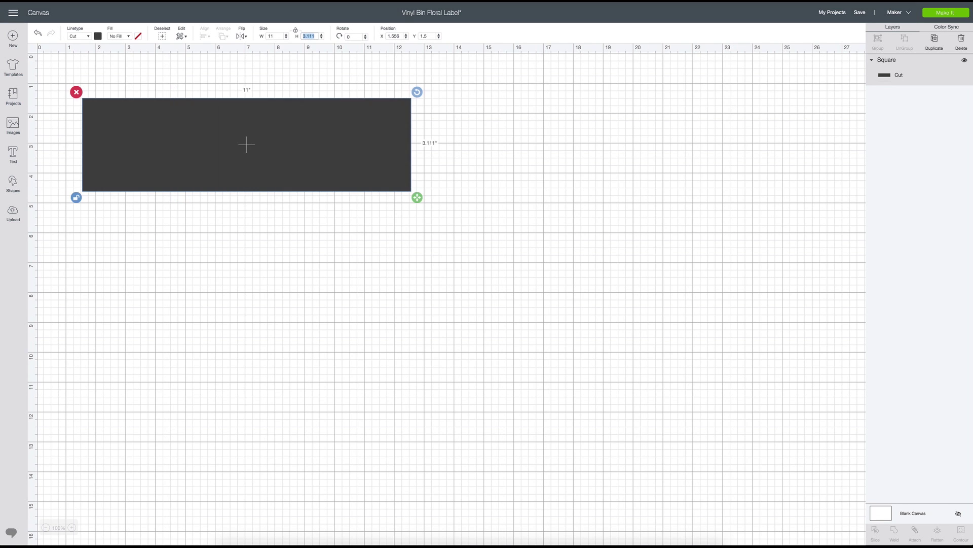
{"action": "type", "text": "7"}
{"action": "key", "text": "Return"}
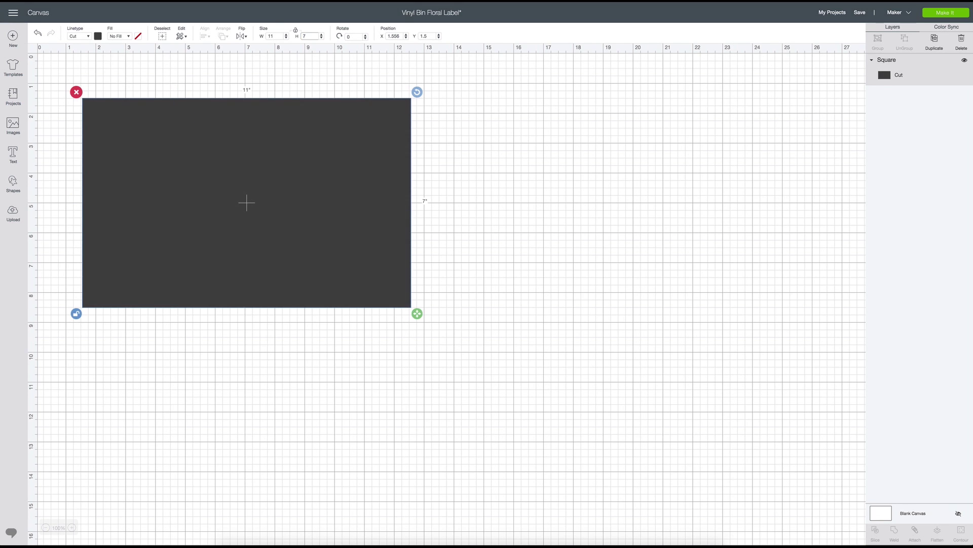
Step: Color the 11 by 7 inch rectangle white and move it slightly toward the canvas origin
{"action": "left_click", "coordinate": [99, 37]}
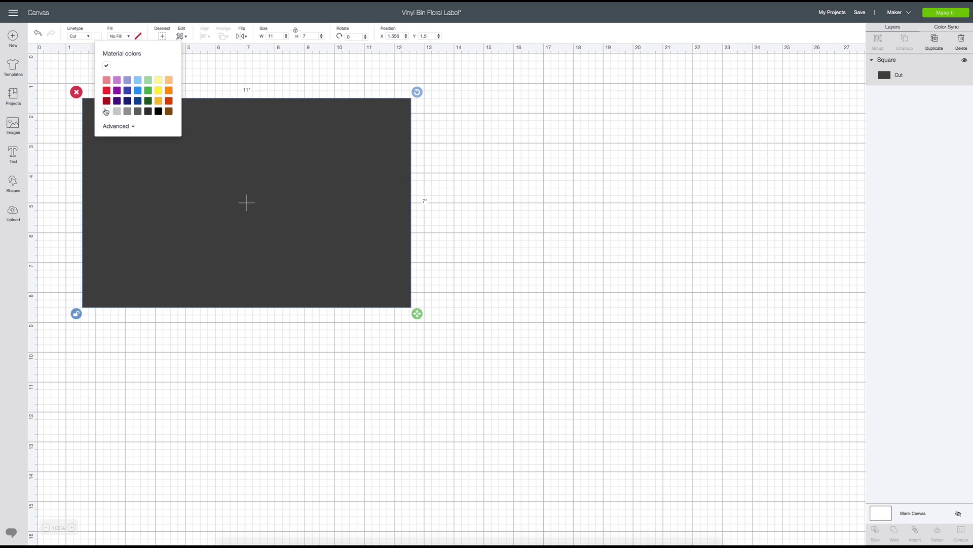
{"action": "left_click", "coordinate": [106, 111]}
{"action": "left_click_drag", "start_coordinate": [222, 230], "coordinate": [210, 214]}
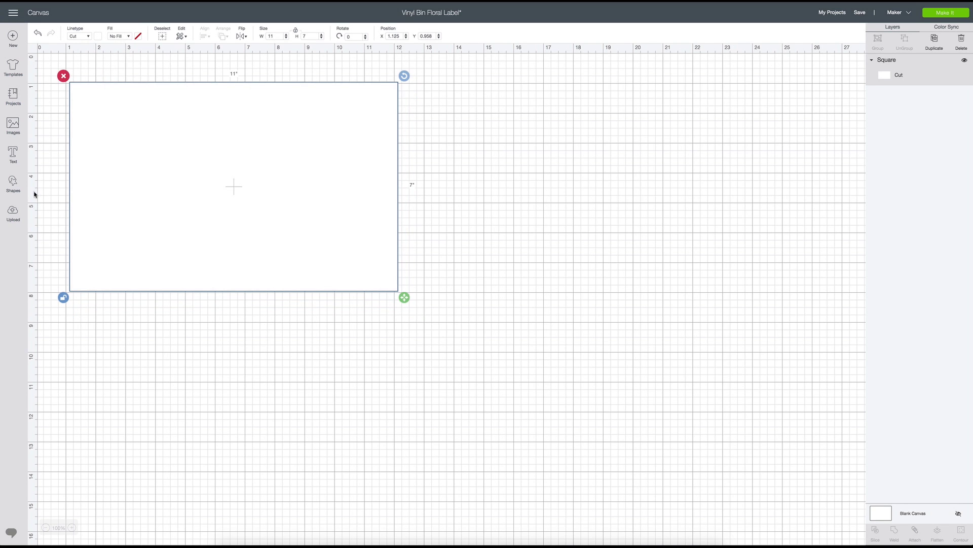
Step: Add a second square beside the white rectangle and resize it to 11 inches wide by 4 inches high
{"action": "left_click", "coordinate": [13, 183]}
{"action": "left_click", "coordinate": [53, 129]}
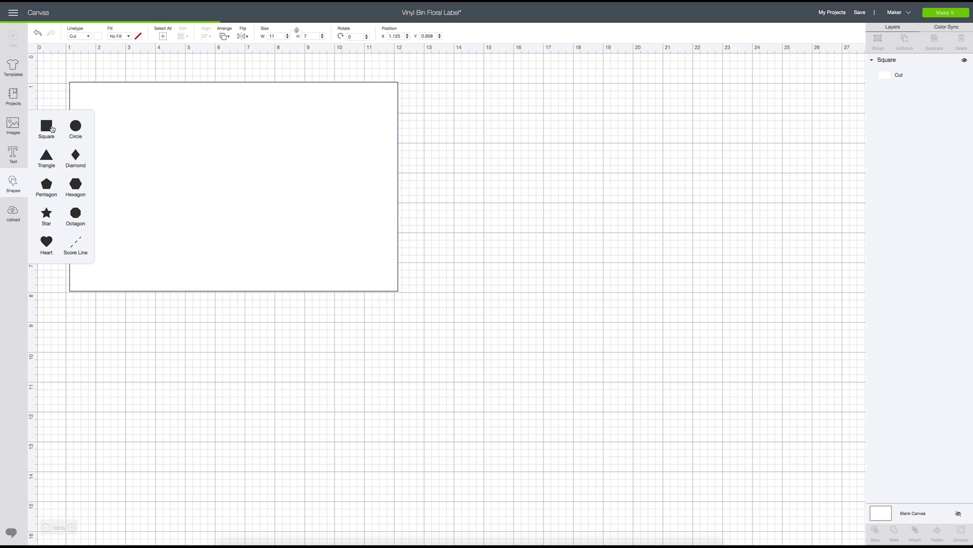
{"action": "left_click_drag", "start_coordinate": [130, 179], "coordinate": [457, 176]}
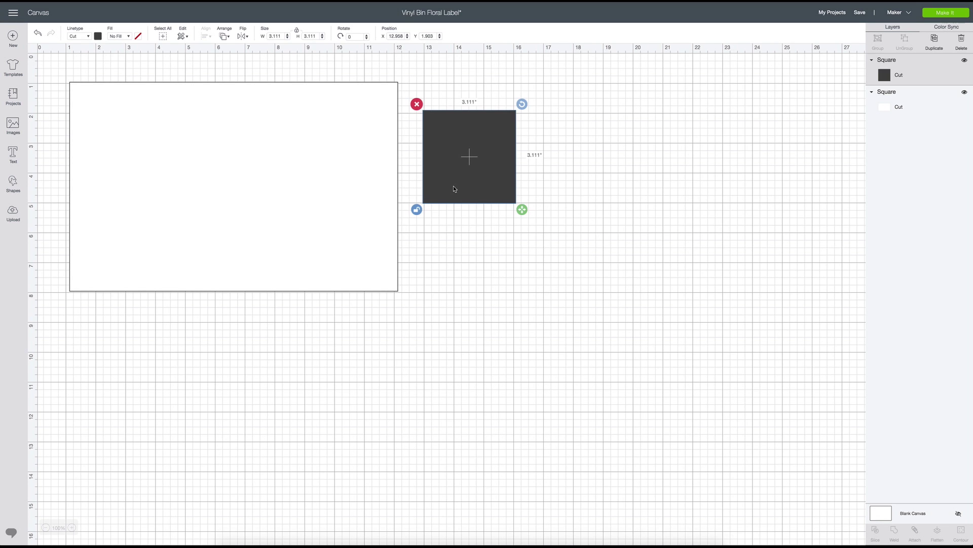
{"action": "left_click", "coordinate": [282, 37]}
{"action": "type", "text": "11"}
{"action": "key", "text": "Tab"}
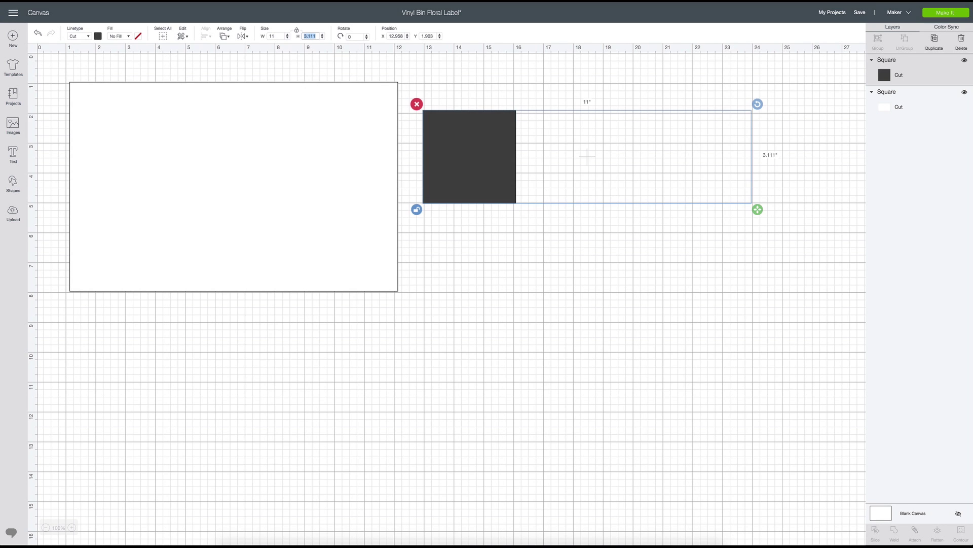
{"action": "type", "text": "4"}
{"action": "key", "text": "Tab"}
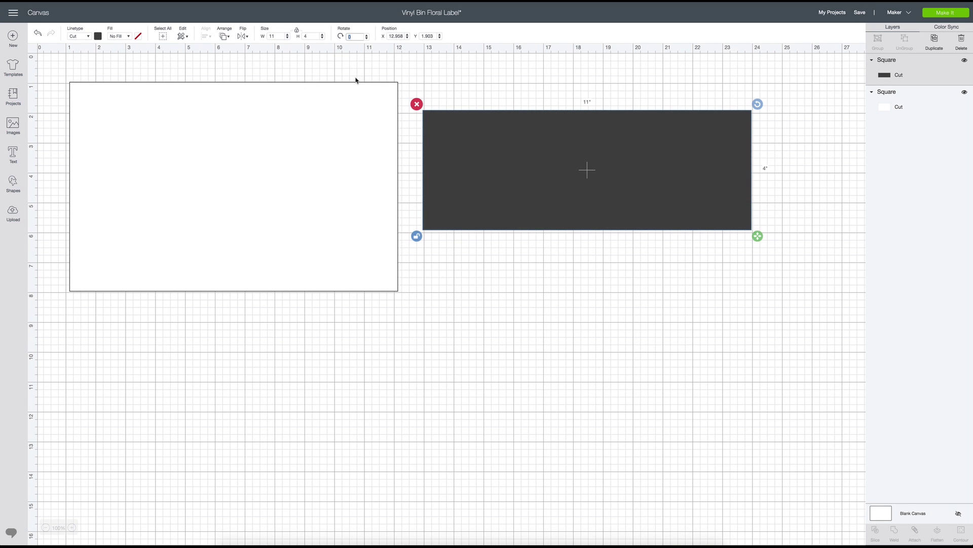
Step: Line up the 11 by 4 inch rectangle with the first rectangle's top edge and color it white
{"action": "left_click_drag", "start_coordinate": [588, 172], "coordinate": [564, 137]}
{"action": "left_click", "coordinate": [99, 36]}
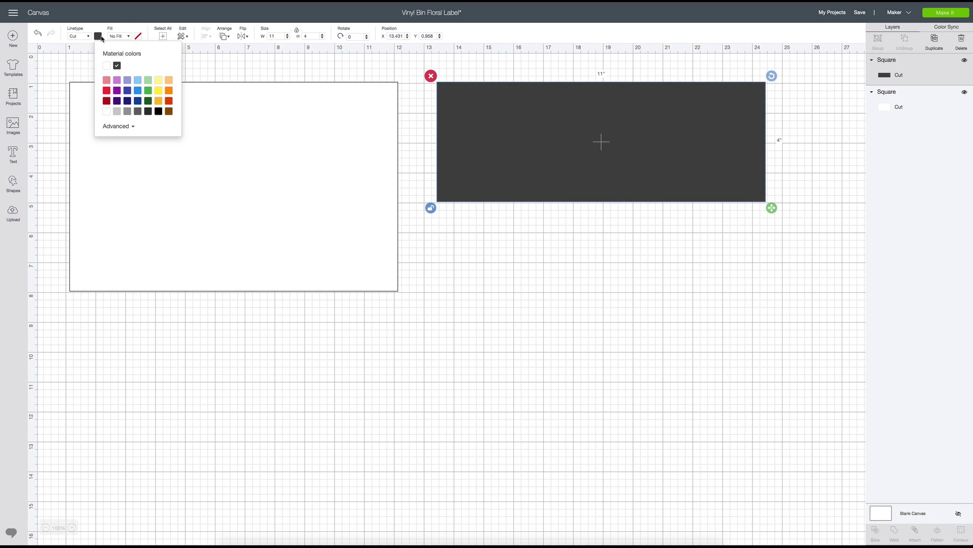
{"action": "left_click", "coordinate": [106, 66]}
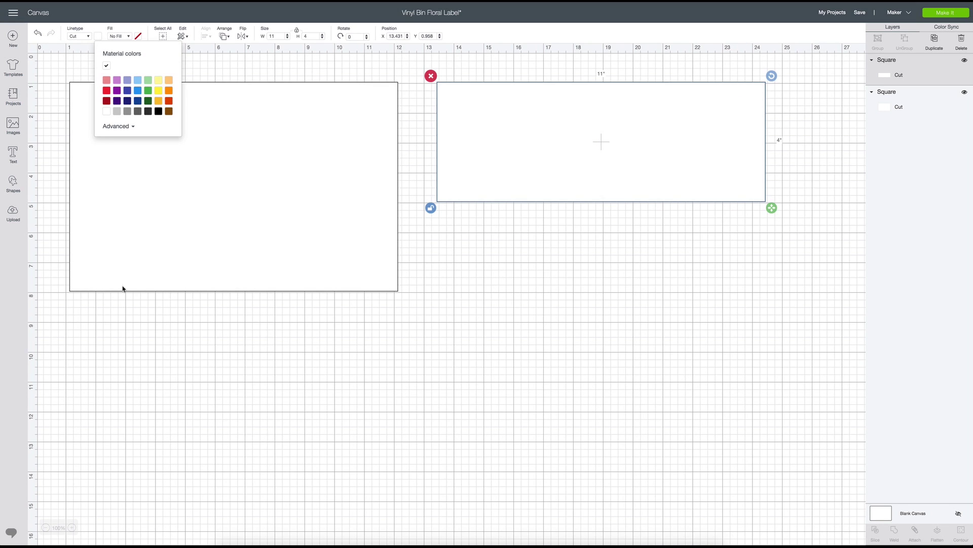
Step: Add a third square with unlocked proportions and resize it to 7.5 inches wide by 4 inches high
{"action": "left_click", "coordinate": [14, 192]}
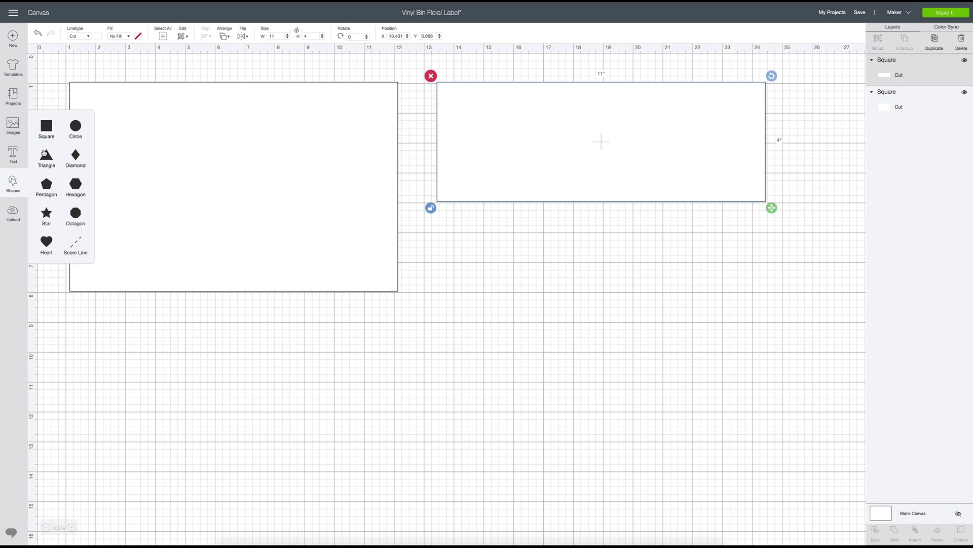
{"action": "left_click", "coordinate": [45, 132]}
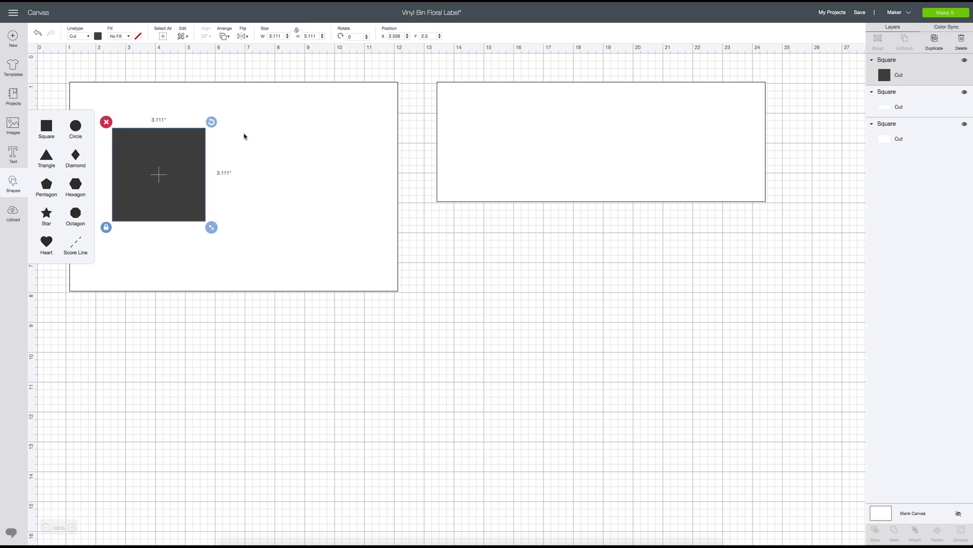
{"action": "left_click", "coordinate": [106, 227]}
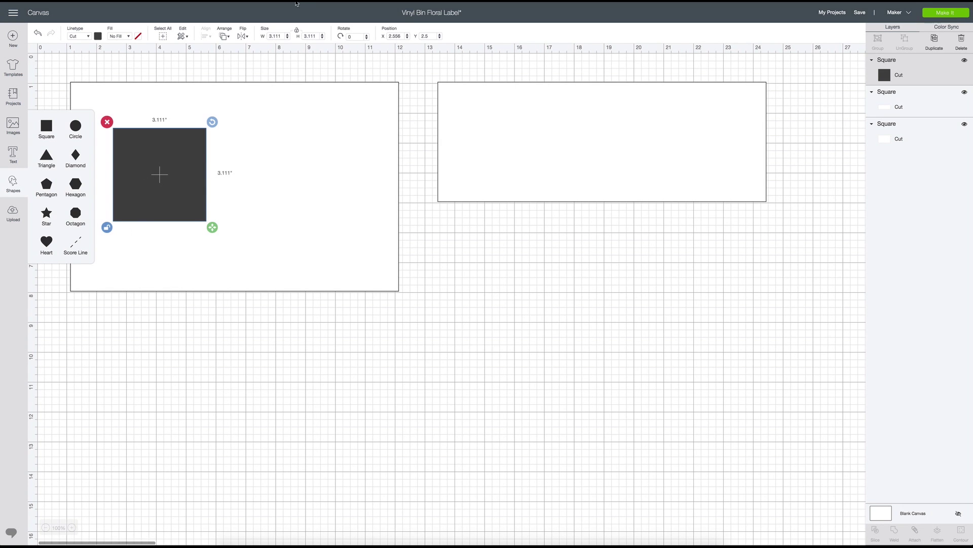
{"action": "left_click", "coordinate": [283, 35]}
{"action": "type", "text": "7.5"}
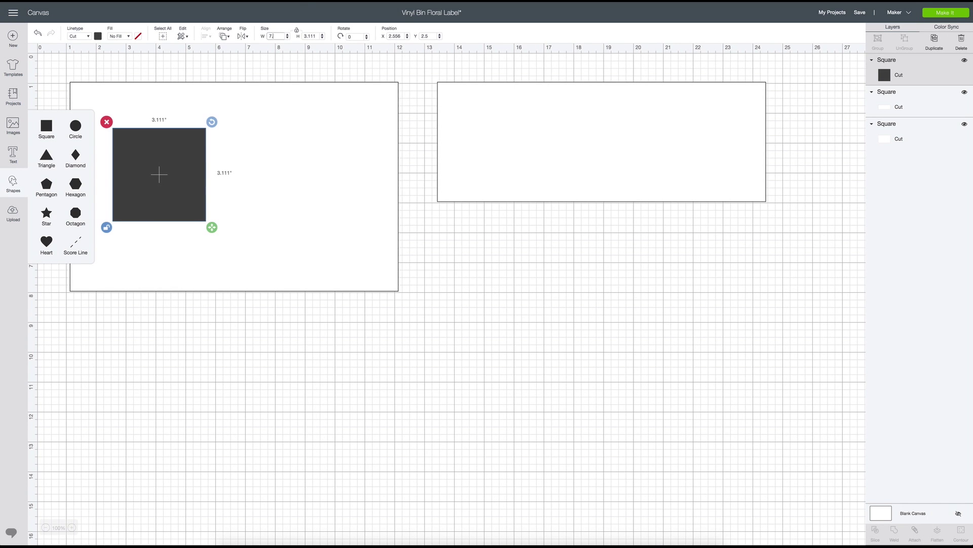
{"action": "key", "text": "Tab"}
{"action": "type", "text": "4"}
{"action": "key", "text": "Tab"}
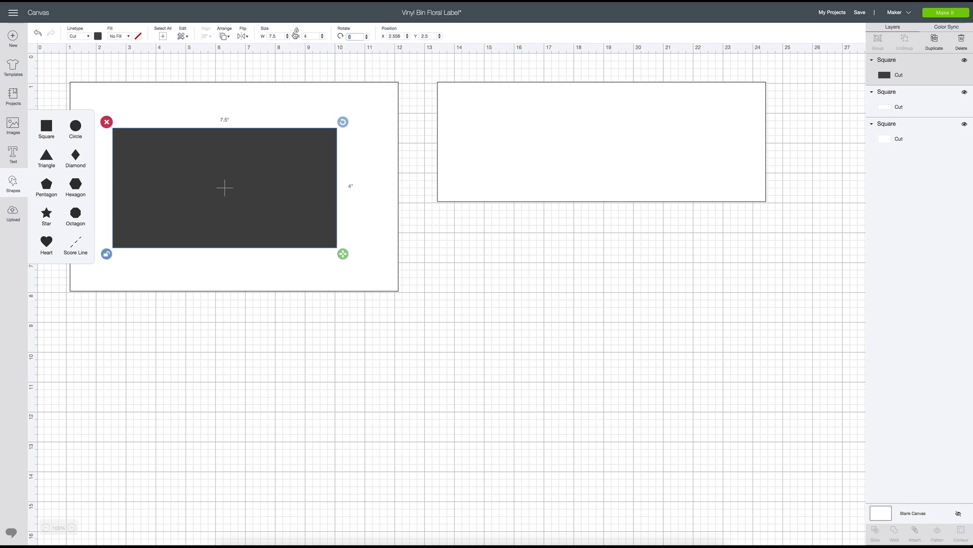
Step: Move the 7.5 by 4 inch rectangle below the right part of the 11 by 4 inch rectangle and color it white
{"action": "left_click_drag", "start_coordinate": [148, 157], "coordinate": [663, 256]}
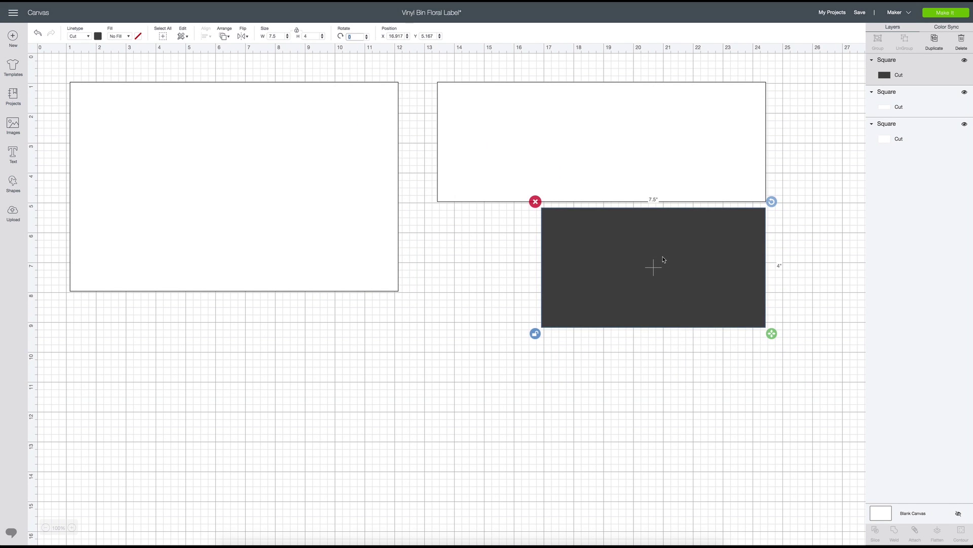
{"action": "left_click", "coordinate": [98, 36]}
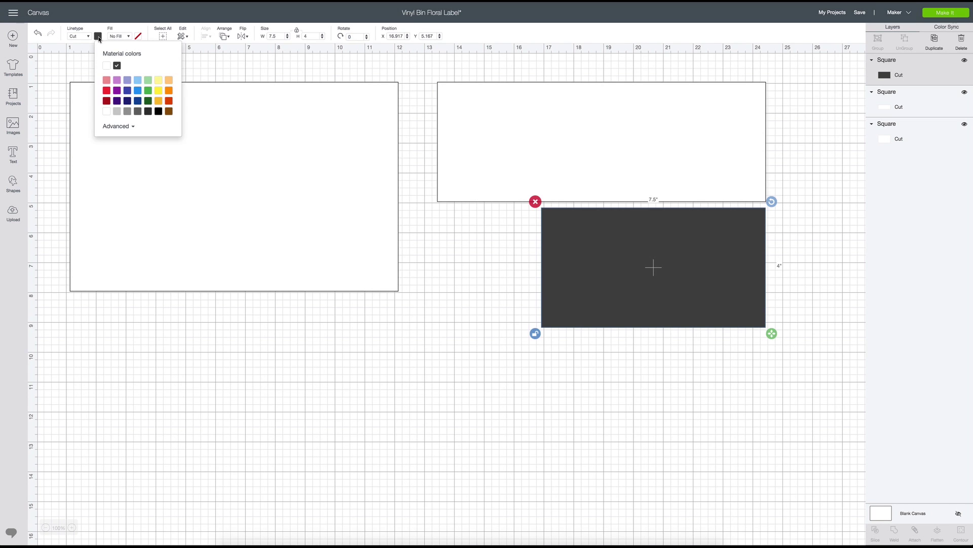
{"action": "left_click", "coordinate": [107, 66]}
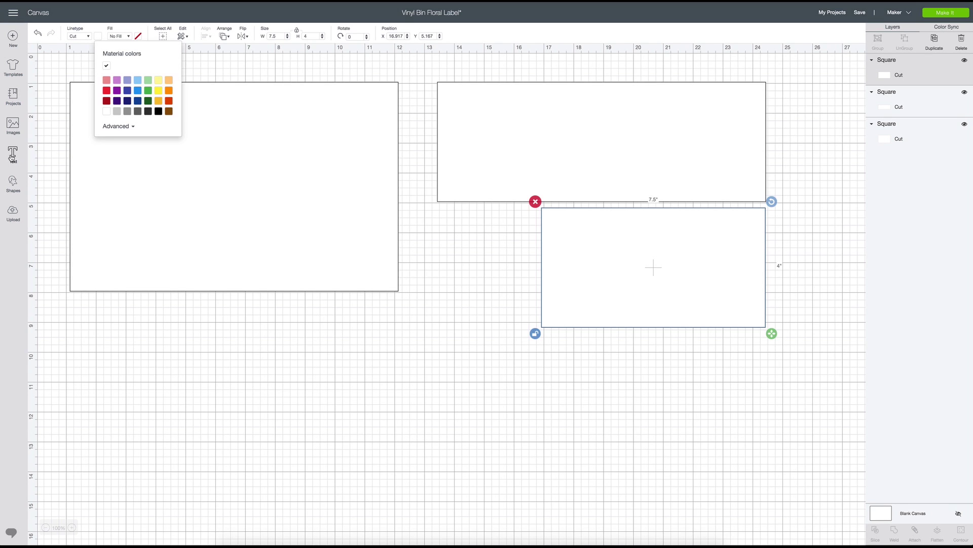
Step: Add a fourth square with unlocked proportions and resize it to 3.75 inches wide by 4 inches high
{"action": "left_click", "coordinate": [14, 182]}
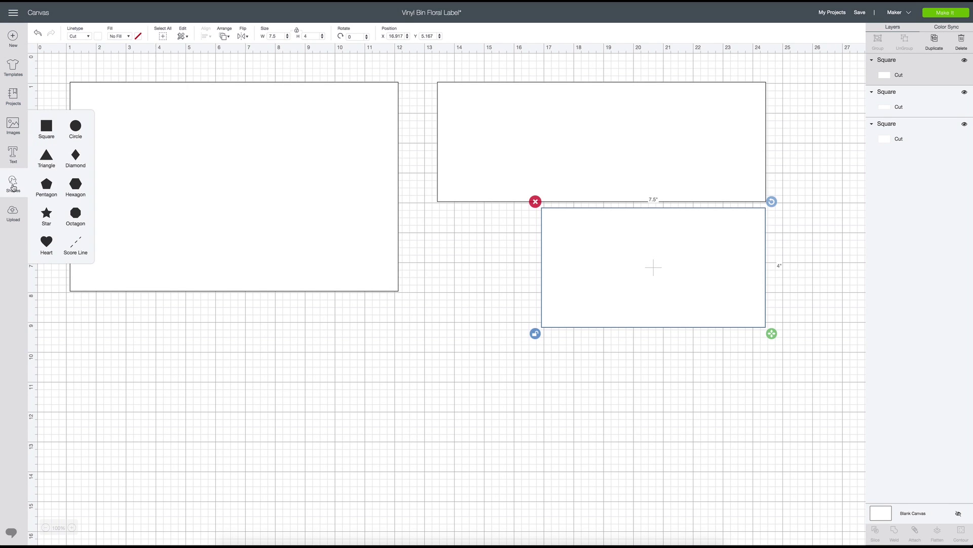
{"action": "left_click", "coordinate": [55, 125]}
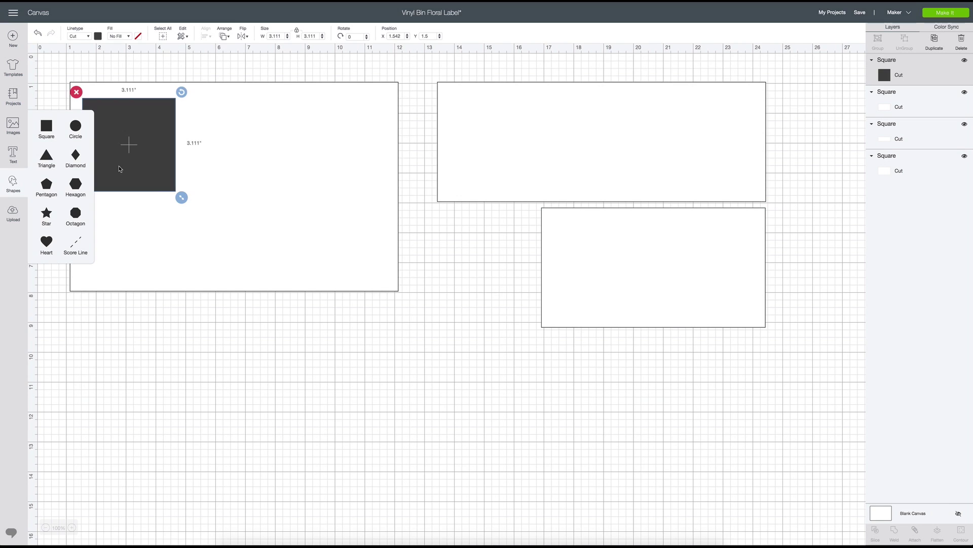
{"action": "left_click_drag", "start_coordinate": [127, 183], "coordinate": [274, 274]}
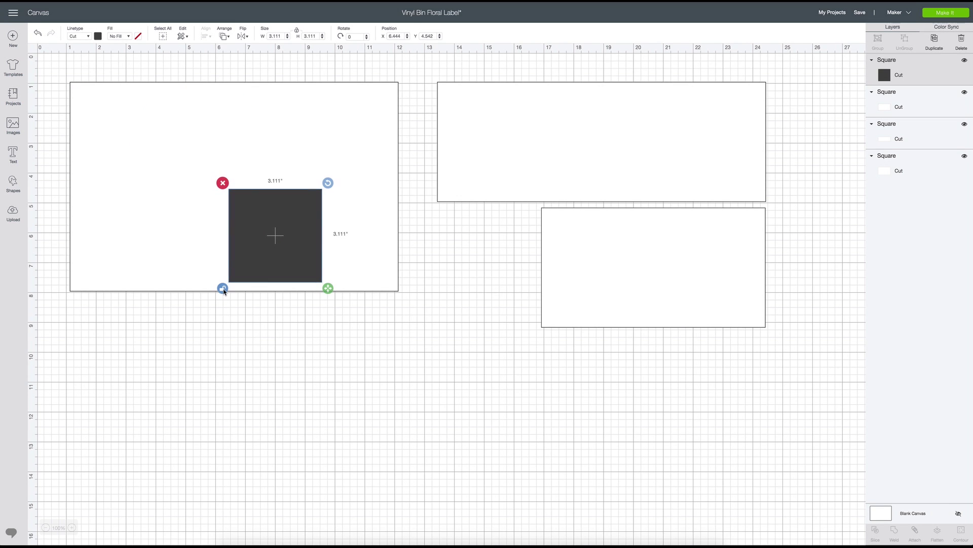
{"action": "left_click", "coordinate": [274, 36]}
{"action": "type", "text": "3"}
{"action": "key", "text": "Tab"}
{"action": "type", "text": "4"}
{"action": "key", "text": "Tab"}
Step: Place the 3.75 inch rectangle left of the 7.5 inch one and move both up against the 11 by 4 inch rectangle
{"action": "left_click_drag", "start_coordinate": [280, 253], "coordinate": [478, 275]}
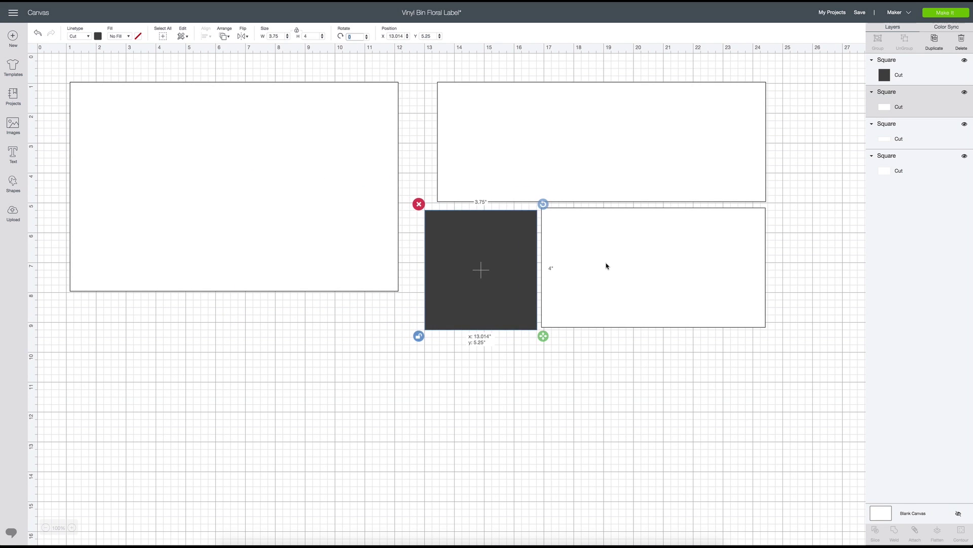
{"action": "left_click_drag", "start_coordinate": [607, 266], "coordinate": [607, 260]}
{"action": "left_click_drag", "start_coordinate": [532, 270], "coordinate": [535, 263]}
{"action": "left_click_drag", "start_coordinate": [629, 264], "coordinate": [630, 265]}
{"action": "left_click_drag", "start_coordinate": [535, 273], "coordinate": [535, 273]}
{"action": "left_click", "coordinate": [697, 370]}
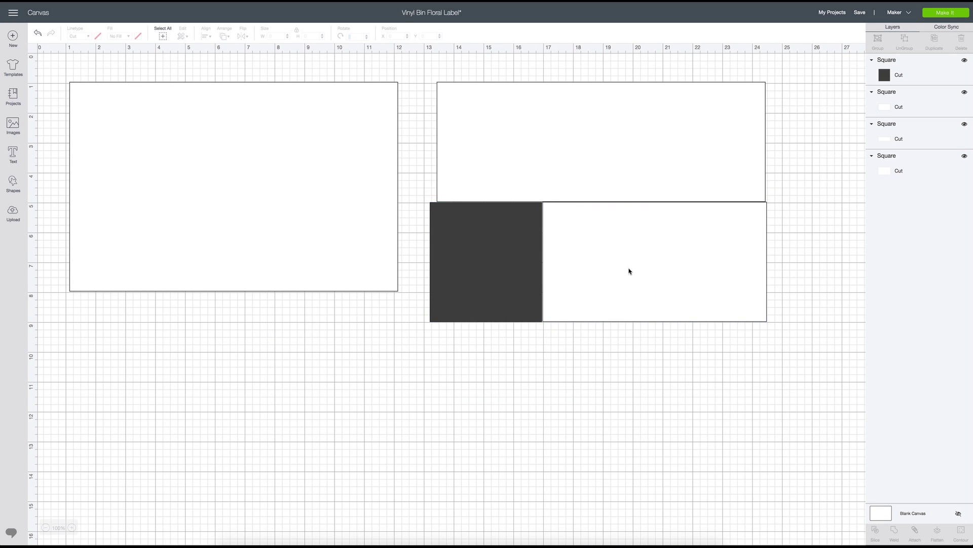
Step: Color the 3.75 by 4 inch rectangle white
{"action": "left_click", "coordinate": [489, 246]}
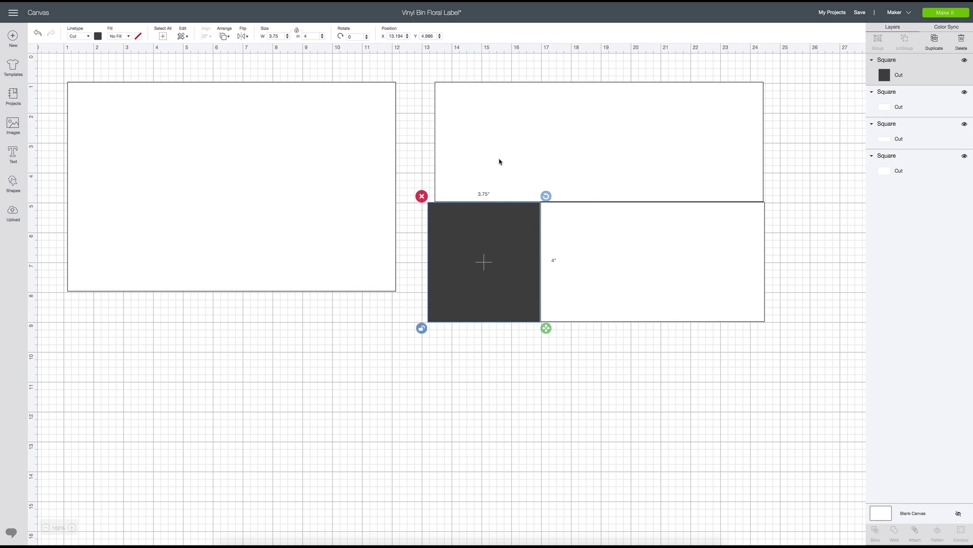
{"action": "left_click", "coordinate": [96, 36]}
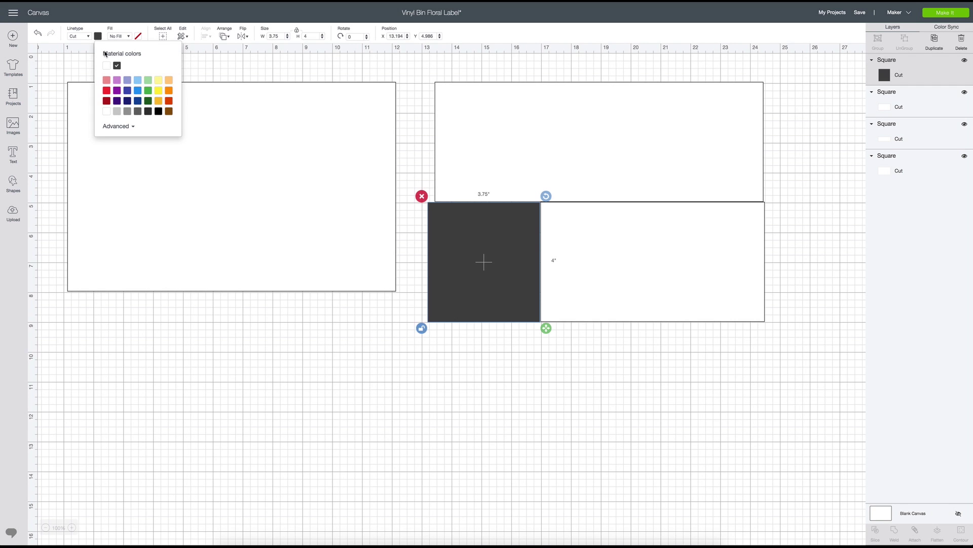
{"action": "left_click", "coordinate": [107, 66]}
{"action": "left_click", "coordinate": [529, 355]}
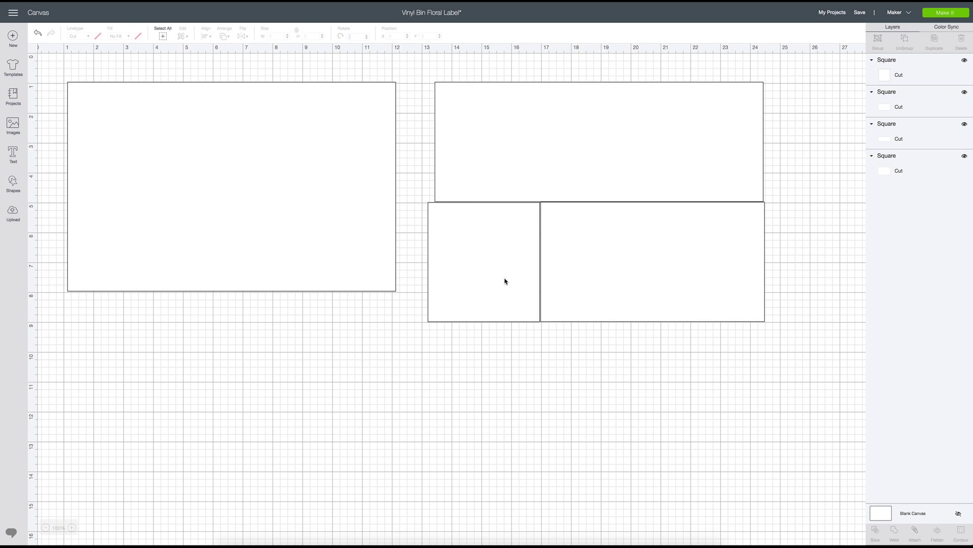
Step: Nudge the 7.5 inch and 11 by 4 inch rectangles apart to leave small gaps between the three pieces
{"action": "left_click_drag", "start_coordinate": [602, 276], "coordinate": [603, 277]}
{"action": "left_click_drag", "start_coordinate": [506, 189], "coordinate": [503, 181]}
{"action": "left_click", "coordinate": [411, 274]}
Step: Search the image library for "watercolor floral bunch" and insert the pink printable watercolor flower bunch onto the canvas
{"action": "scroll", "coordinate": [239, 85], "scroll_direction": "down", "scroll_amount": 1}
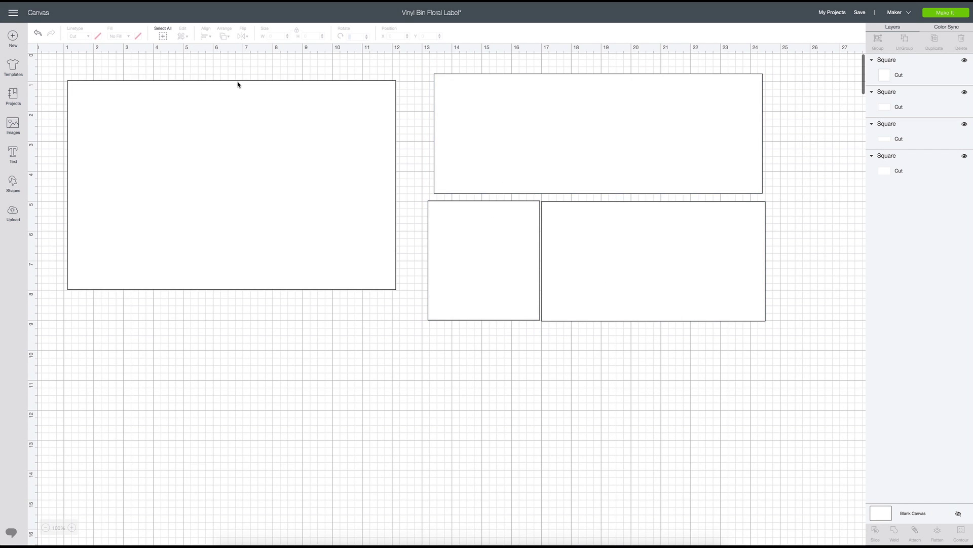
{"action": "scroll", "coordinate": [236, 122], "scroll_direction": "right", "scroll_amount": 1}
{"action": "left_click", "coordinate": [235, 156]}
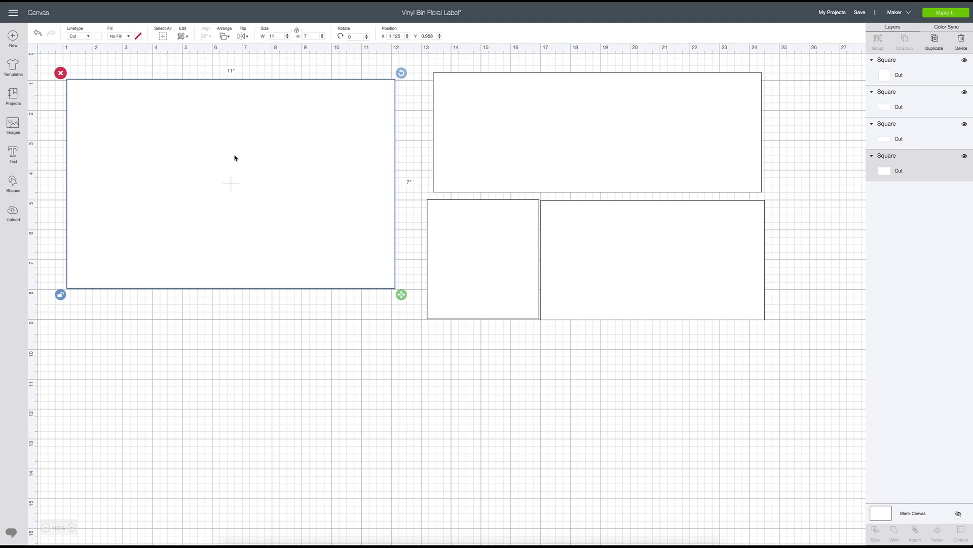
{"action": "left_click", "coordinate": [12, 125]}
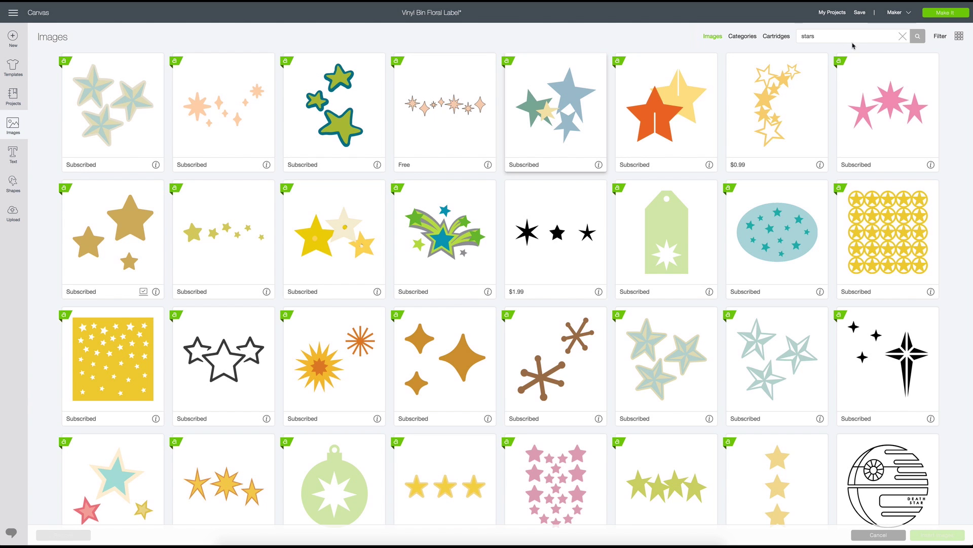
{"action": "double_click", "coordinate": [832, 38]}
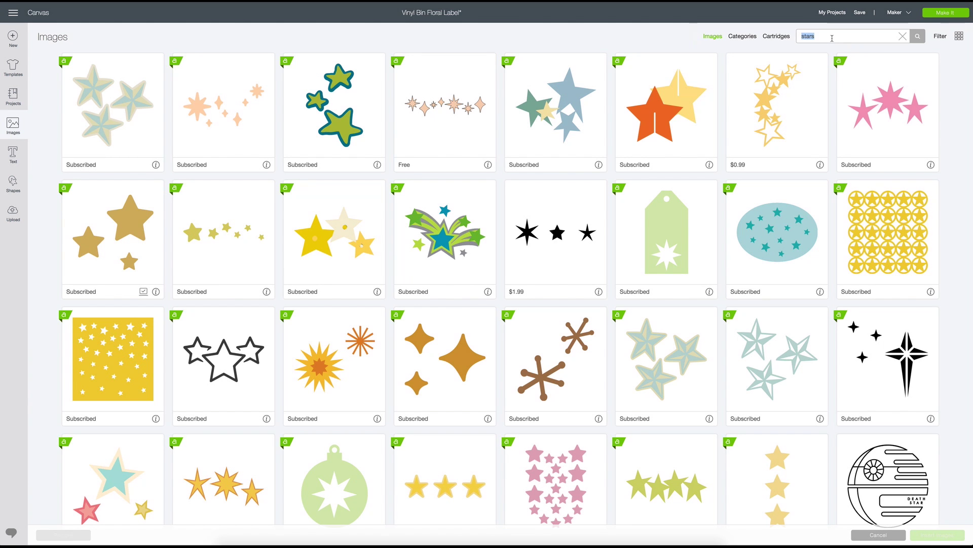
{"action": "type", "text": "w"}
{"action": "key", "text": "Return"}
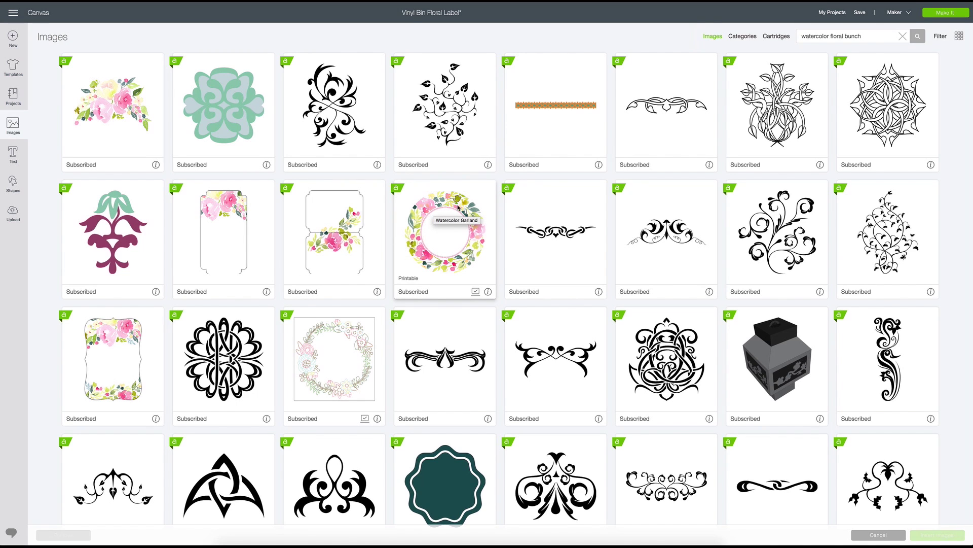
{"action": "left_click", "coordinate": [120, 129]}
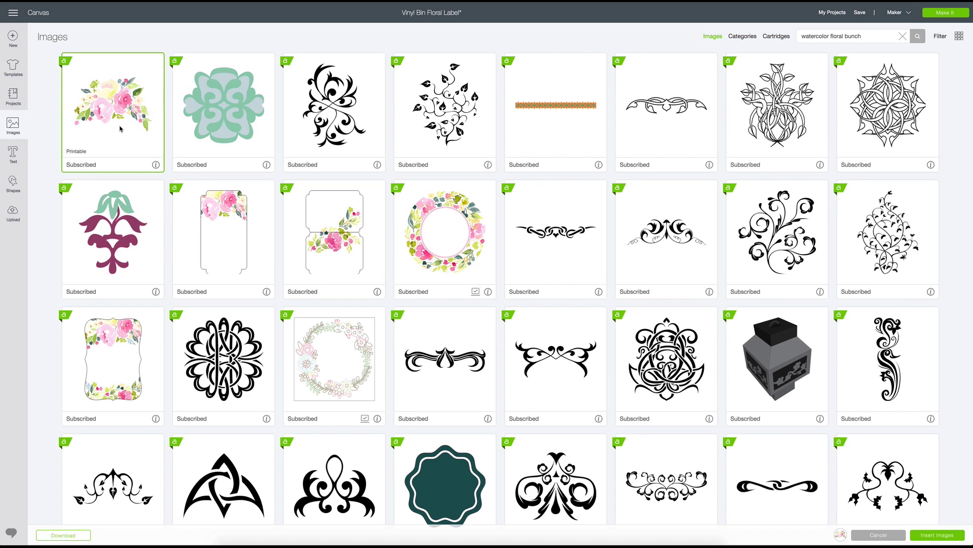
{"action": "left_click", "coordinate": [952, 537]}
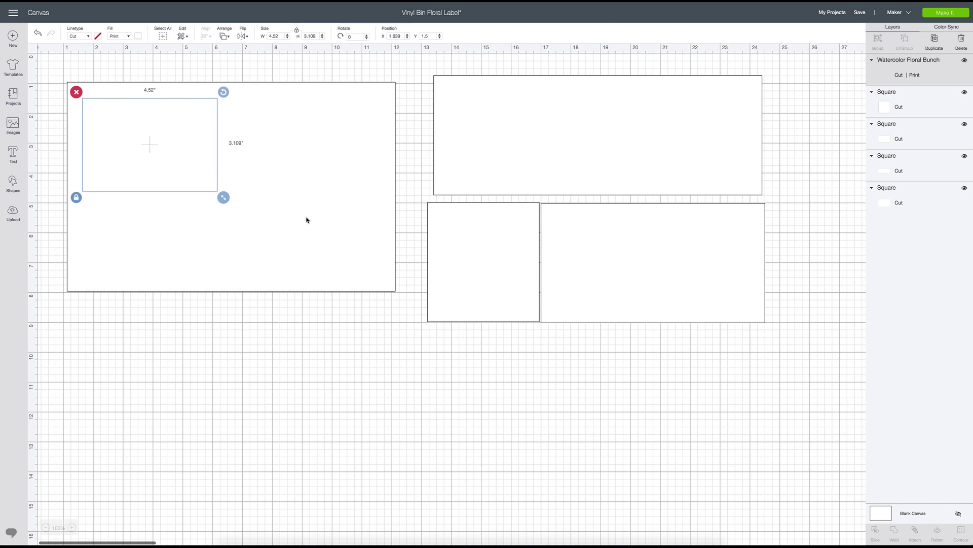
Step: Move the floral bunch below the large white rectangle and add a square beside it, stretched freely to about 9.35 by 4.21 inches
{"action": "left_click_drag", "start_coordinate": [138, 158], "coordinate": [160, 351]}
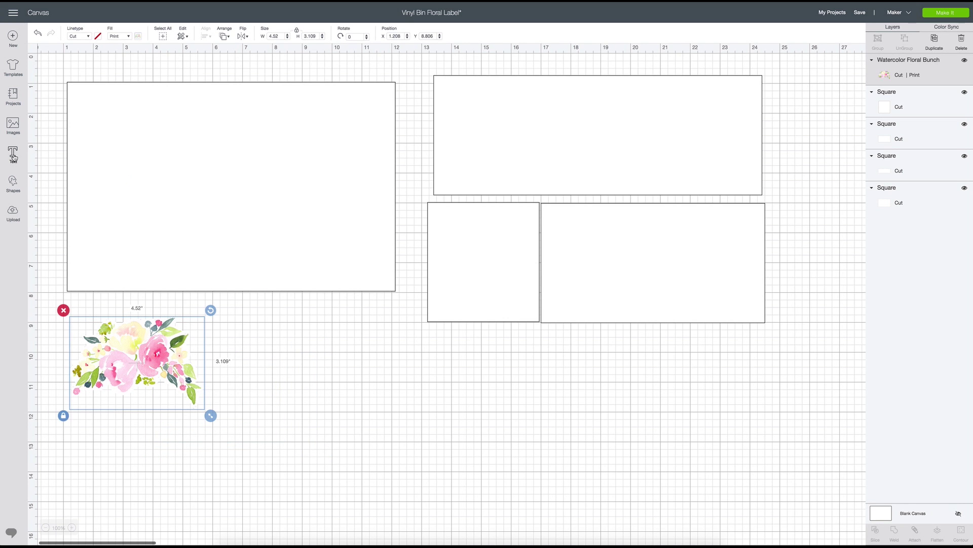
{"action": "left_click", "coordinate": [12, 183]}
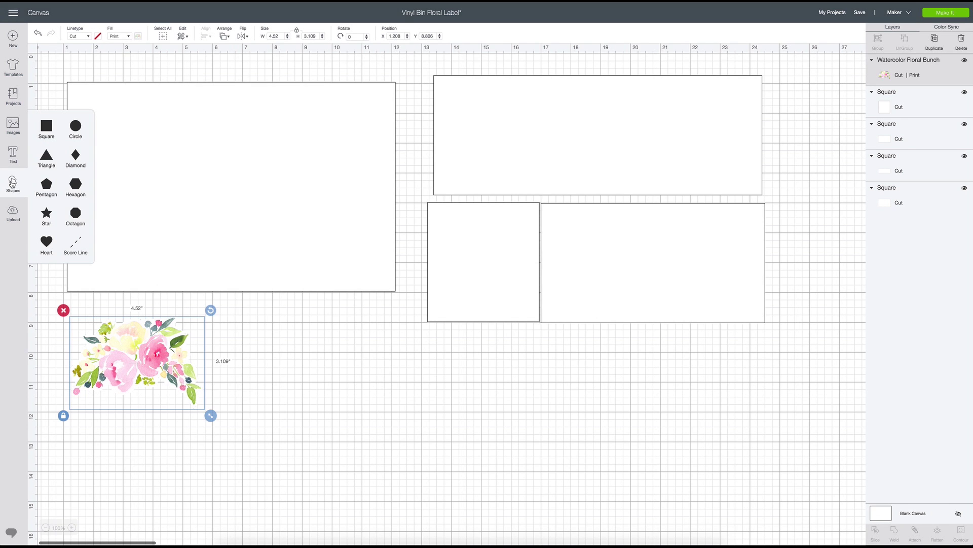
{"action": "left_click", "coordinate": [46, 126]}
{"action": "left_click", "coordinate": [123, 169]}
{"action": "left_click_drag", "start_coordinate": [122, 170], "coordinate": [305, 395]}
{"action": "left_click", "coordinate": [272, 437]}
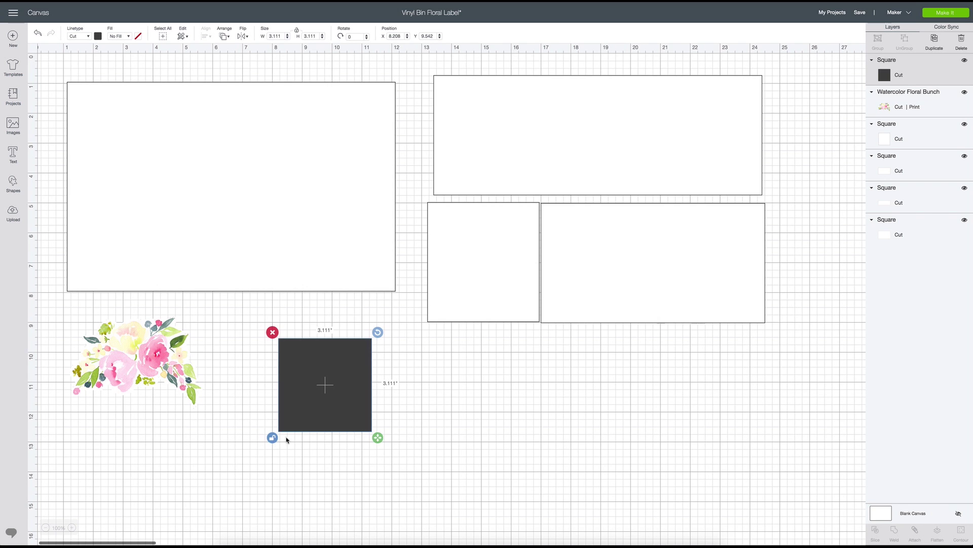
{"action": "left_click_drag", "start_coordinate": [380, 440], "coordinate": [567, 474]}
{"action": "left_click_drag", "start_coordinate": [500, 404], "coordinate": [498, 409]}
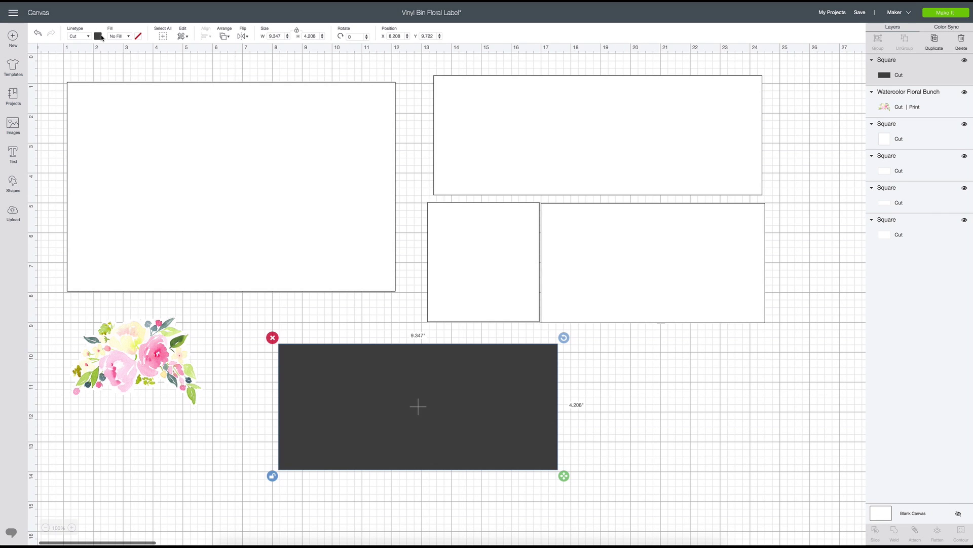
Step: Color the new dark rectangle salmon pink
{"action": "left_click", "coordinate": [101, 36]}
{"action": "left_click", "coordinate": [110, 81]}
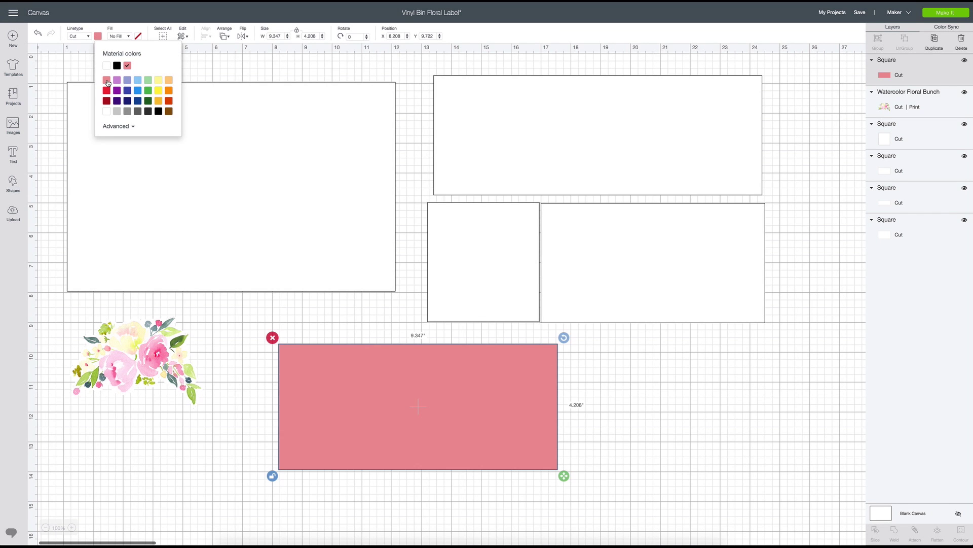
{"action": "left_click", "coordinate": [607, 374]}
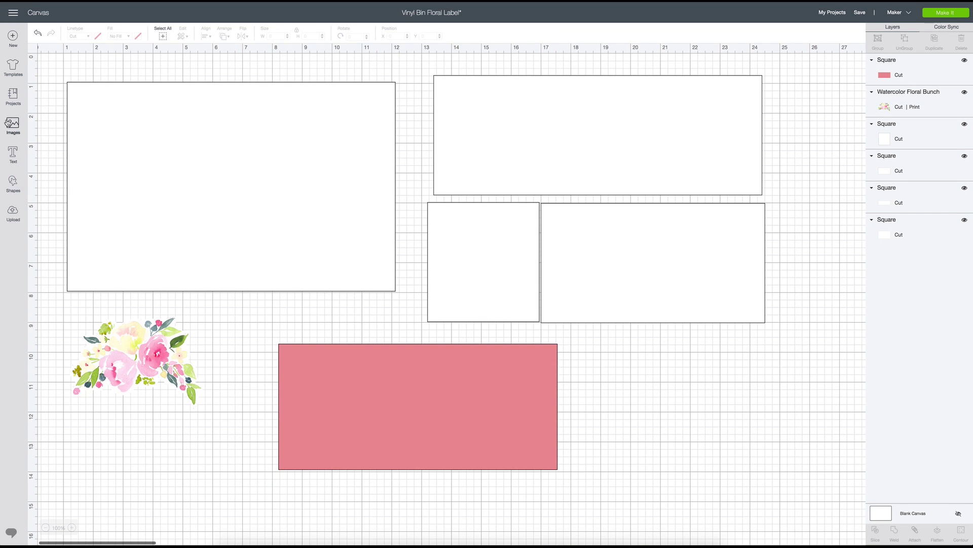
Step: Add another square over the pink rectangle and stretch it to about 9.01 by 3.88 inches, leaving an even pink border
{"action": "left_click", "coordinate": [13, 184]}
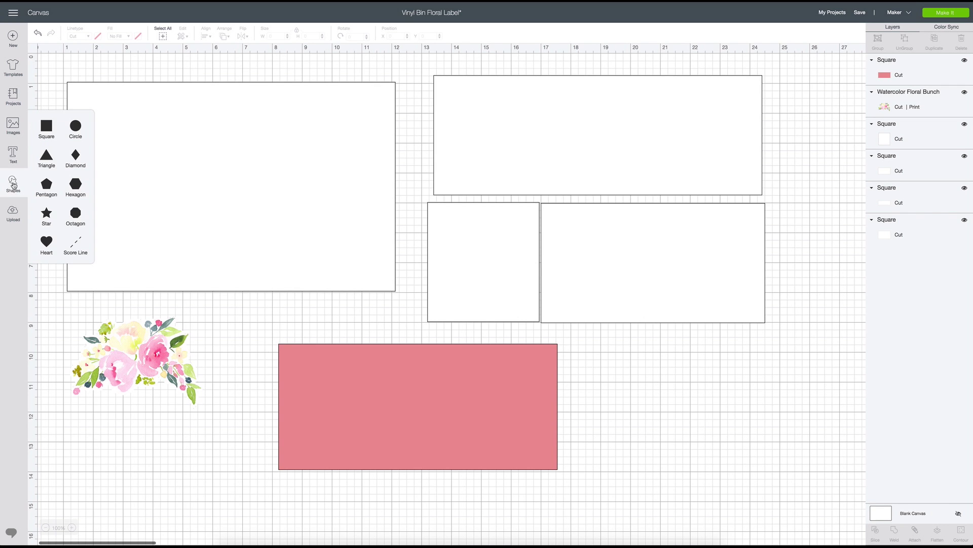
{"action": "left_click", "coordinate": [47, 126]}
{"action": "left_click", "coordinate": [172, 180]}
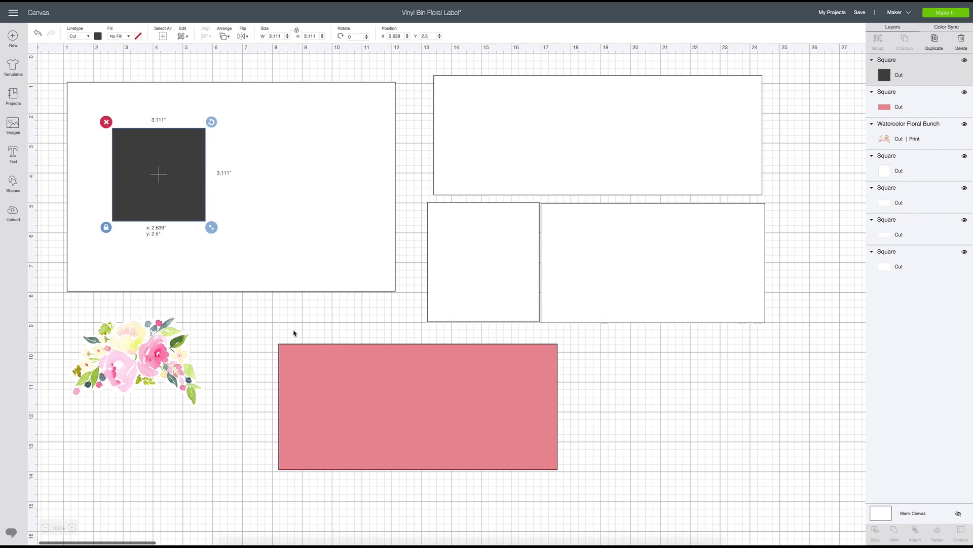
{"action": "left_click_drag", "start_coordinate": [157, 157], "coordinate": [326, 371]}
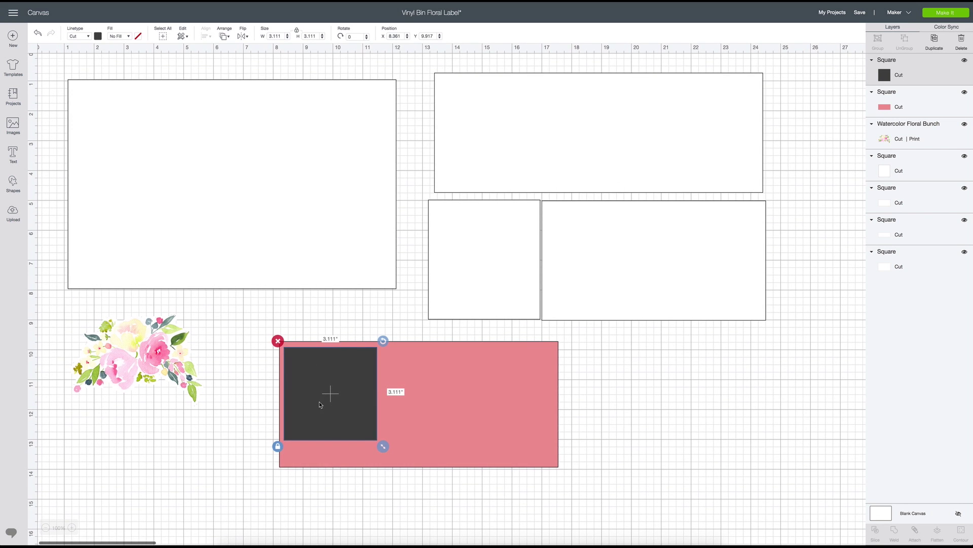
{"action": "left_click_drag", "start_coordinate": [383, 446], "coordinate": [559, 471]}
{"action": "left_click_drag", "start_coordinate": [485, 436], "coordinate": [486, 434]}
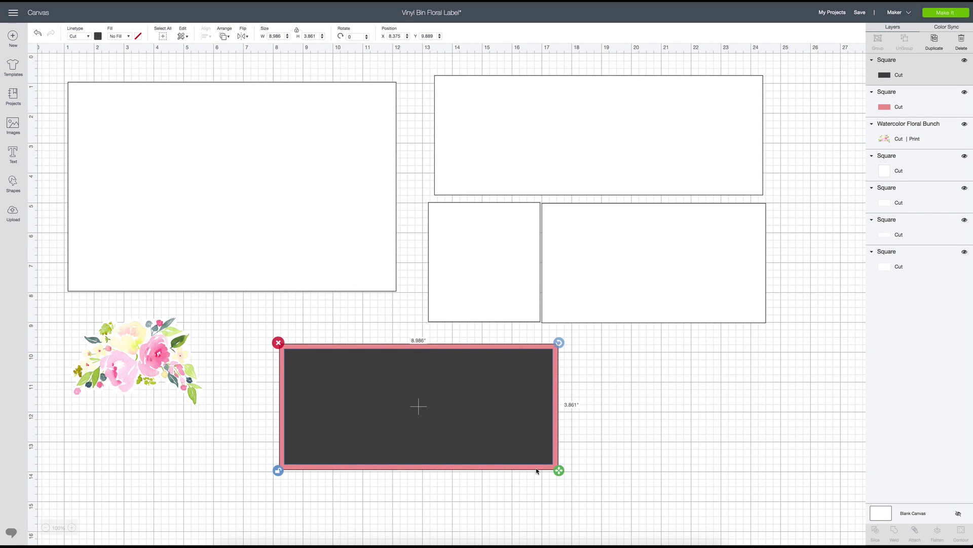
{"action": "left_click_drag", "start_coordinate": [563, 474], "coordinate": [564, 474]}
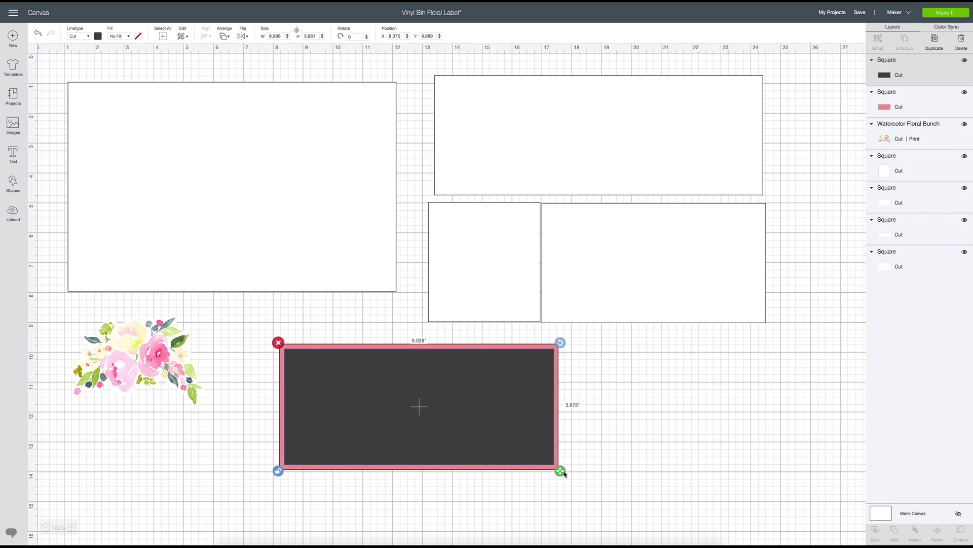
{"action": "left_click_drag", "start_coordinate": [564, 474], "coordinate": [564, 473]}
Step: Select the dark and pink rectangles together and slice them
{"action": "left_click", "coordinate": [247, 339]}
{"action": "left_click_drag", "start_coordinate": [360, 489], "coordinate": [582, 485]}
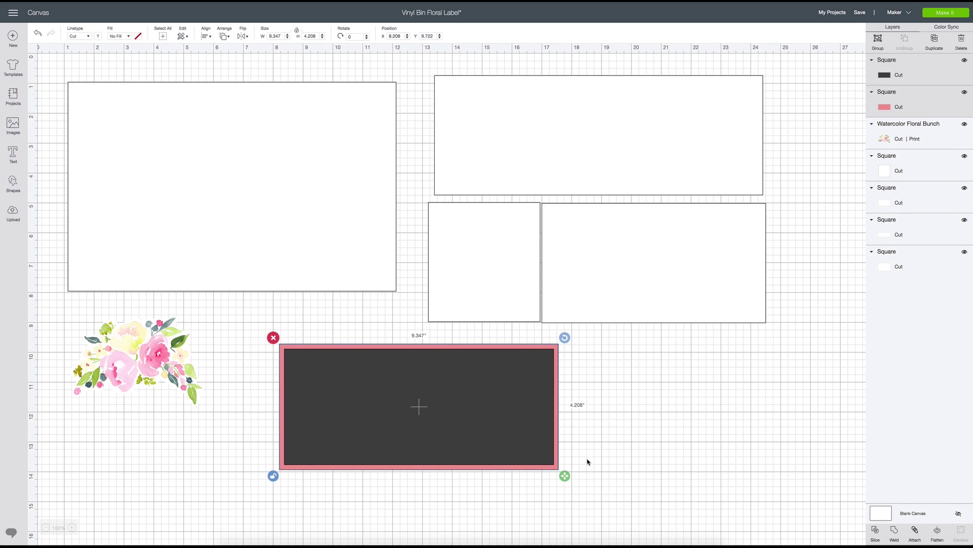
{"action": "left_click", "coordinate": [625, 425]}
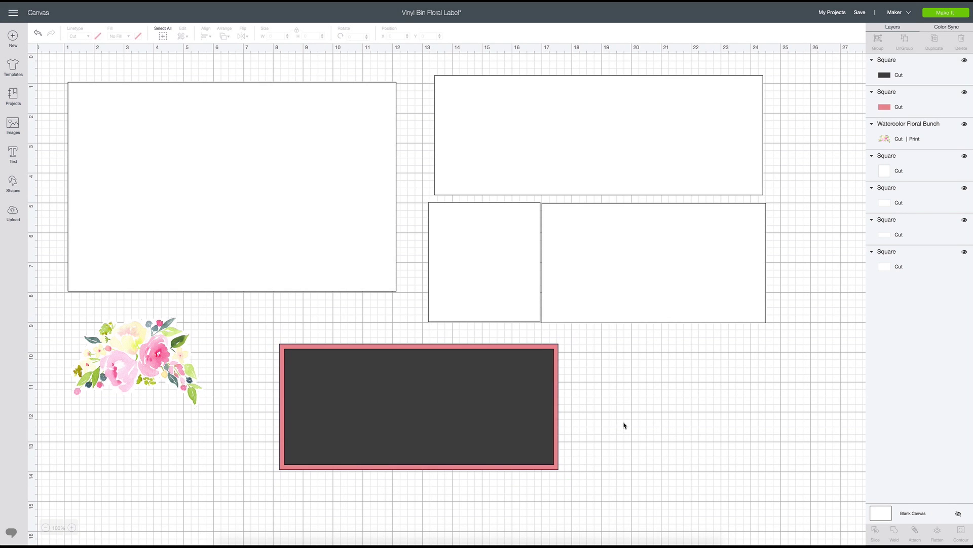
{"action": "left_click", "coordinate": [539, 460]}
{"action": "left_click", "coordinate": [628, 451]}
{"action": "left_click_drag", "start_coordinate": [257, 332], "coordinate": [583, 485]}
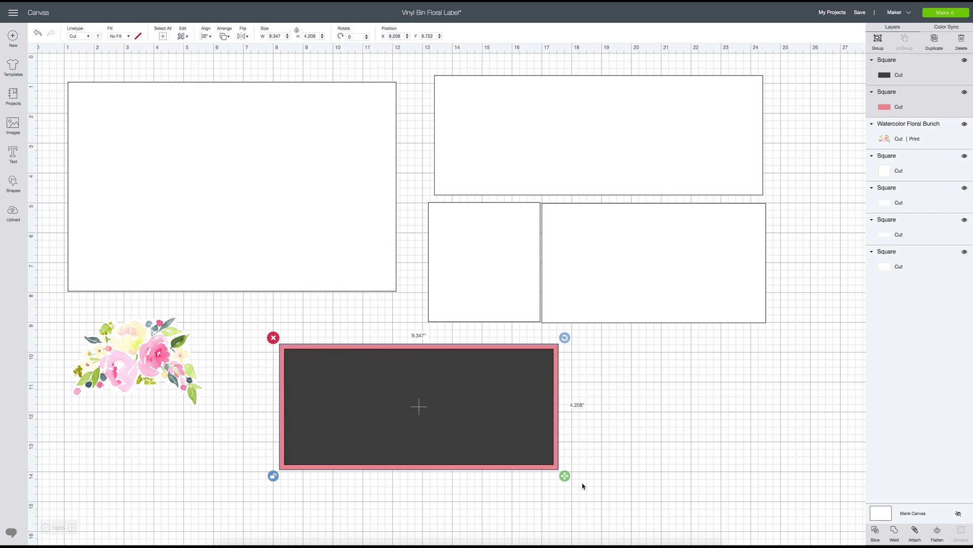
{"action": "left_click", "coordinate": [877, 533]}
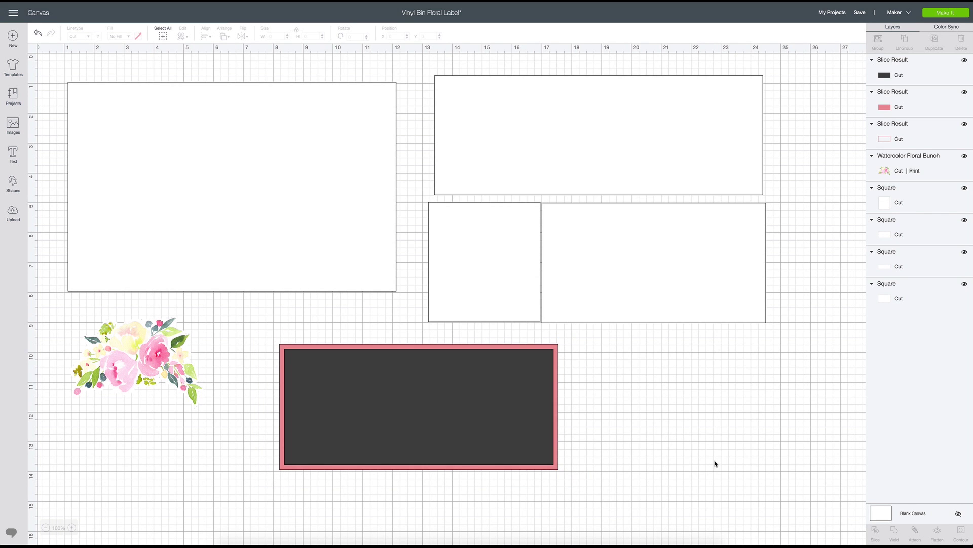
Step: Delete the dark and pink inner slice pieces, keeping only the thin pink frame
{"action": "left_click", "coordinate": [455, 403]}
{"action": "key", "text": "Delete"}
{"action": "left_click", "coordinate": [455, 404]}
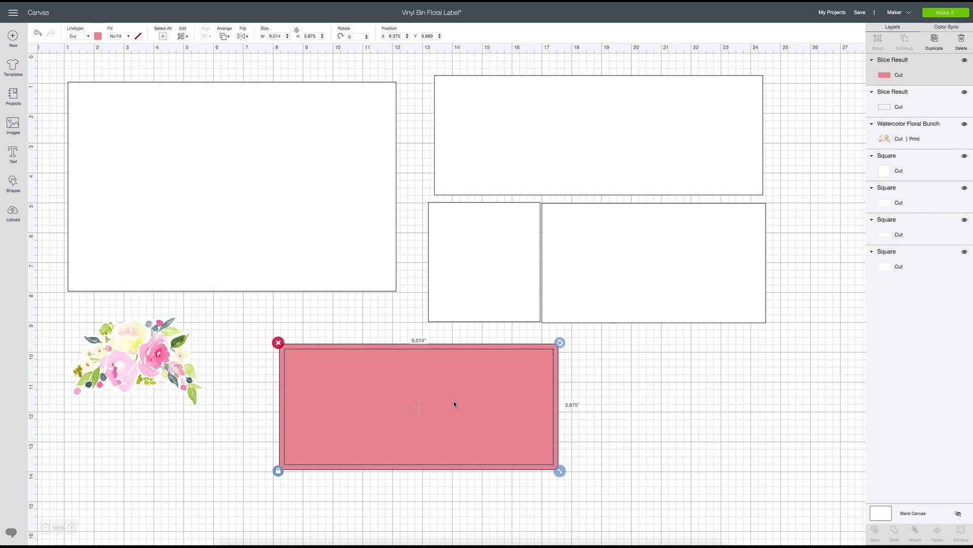
{"action": "key", "text": "Delete"}
Step: Shrink the pink frame to about 6.39 by 2.88 inches and place it in the middle of the large white rectangle
{"action": "left_click", "coordinate": [373, 399]}
{"action": "left_click_drag", "start_coordinate": [558, 475], "coordinate": [491, 442]}
{"action": "left_click_drag", "start_coordinate": [452, 402], "coordinate": [303, 201]}
{"action": "left_click_drag", "start_coordinate": [342, 239], "coordinate": [328, 233]}
{"action": "left_click_drag", "start_coordinate": [245, 191], "coordinate": [251, 190]}
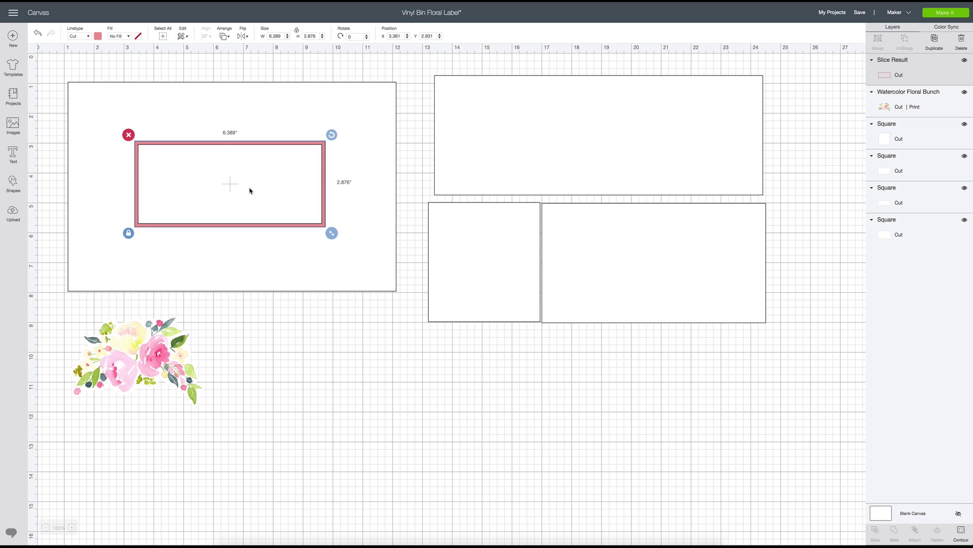
Step: Rotate the floral bunch to about 315 degrees and scale it to about 3.73 by 3.67 inches
{"action": "left_click", "coordinate": [192, 365]}
{"action": "left_click_drag", "start_coordinate": [213, 417], "coordinate": [221, 422]}
{"action": "left_click_drag", "start_coordinate": [219, 310], "coordinate": [161, 265]}
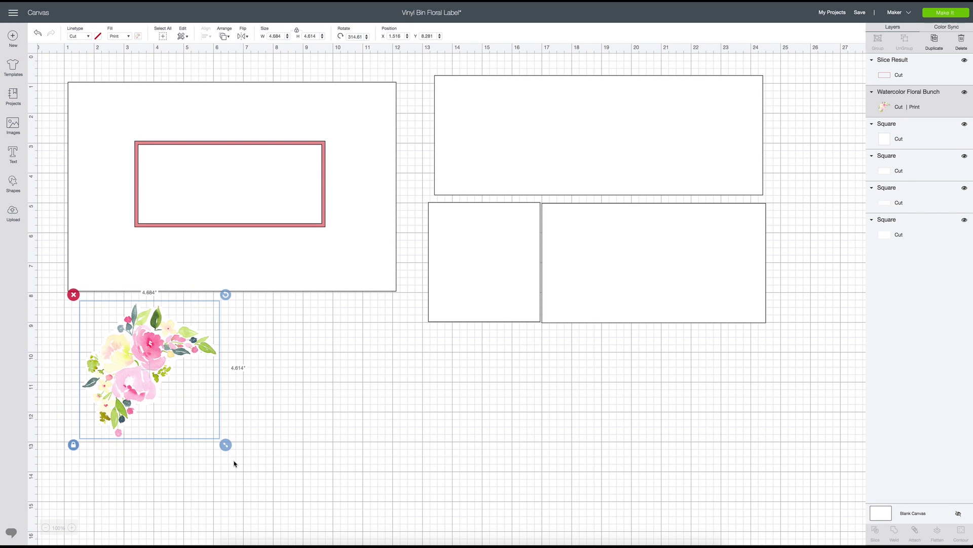
{"action": "left_click_drag", "start_coordinate": [226, 446], "coordinate": [196, 416]}
{"action": "left_click_drag", "start_coordinate": [127, 365], "coordinate": [159, 384]}
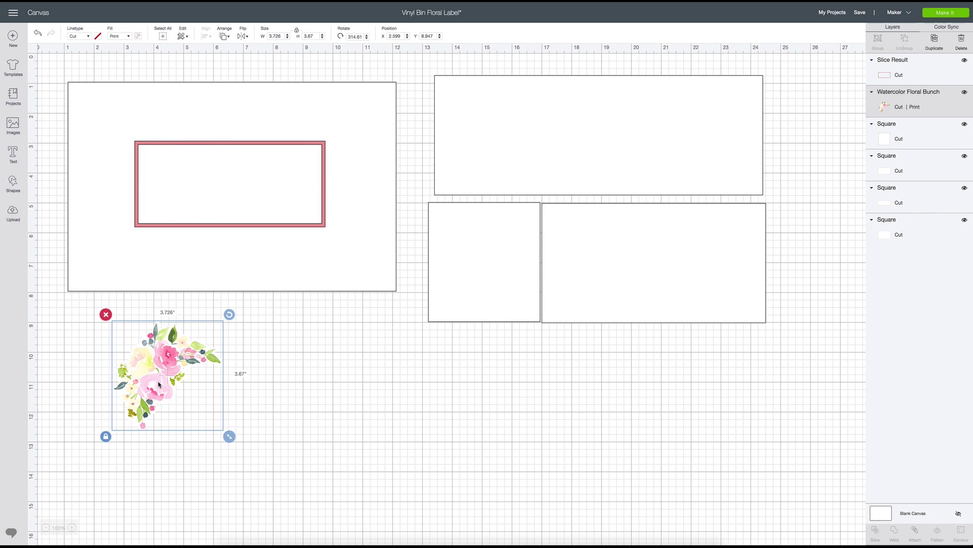
Step: Bring the floral bunch to the front and place it over the upper-left corner of the pink frame
{"action": "right_click", "coordinate": [158, 384]}
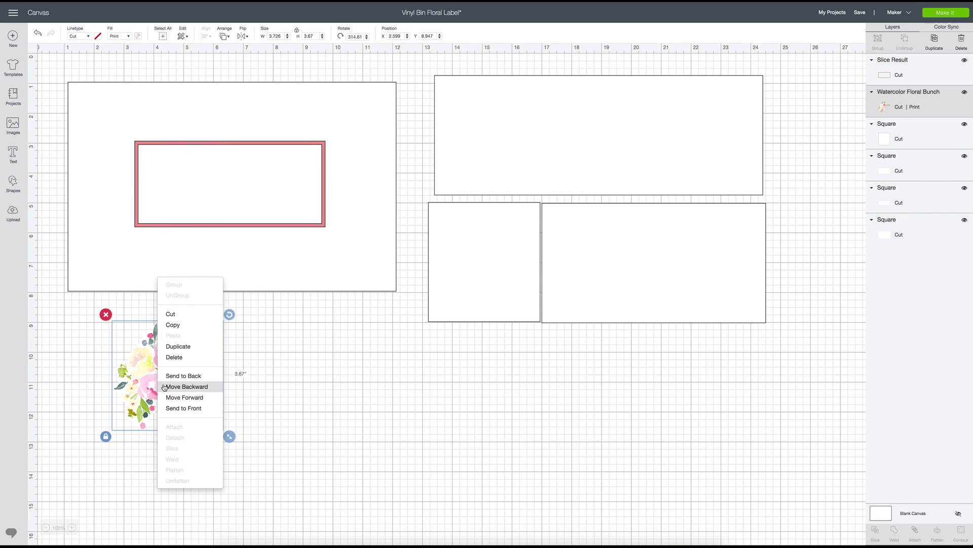
{"action": "left_click", "coordinate": [184, 409]}
{"action": "left_click_drag", "start_coordinate": [183, 409], "coordinate": [157, 177]}
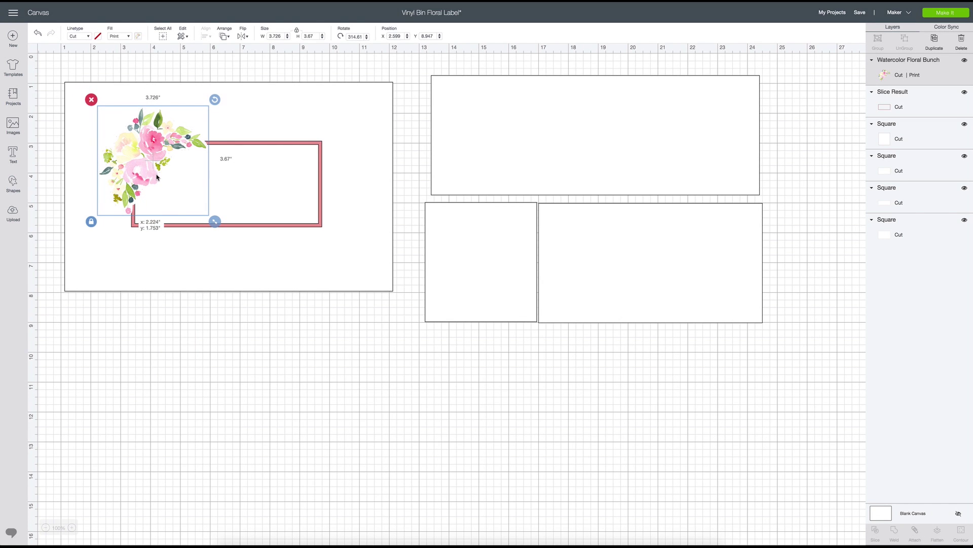
{"action": "left_click", "coordinate": [294, 392]}
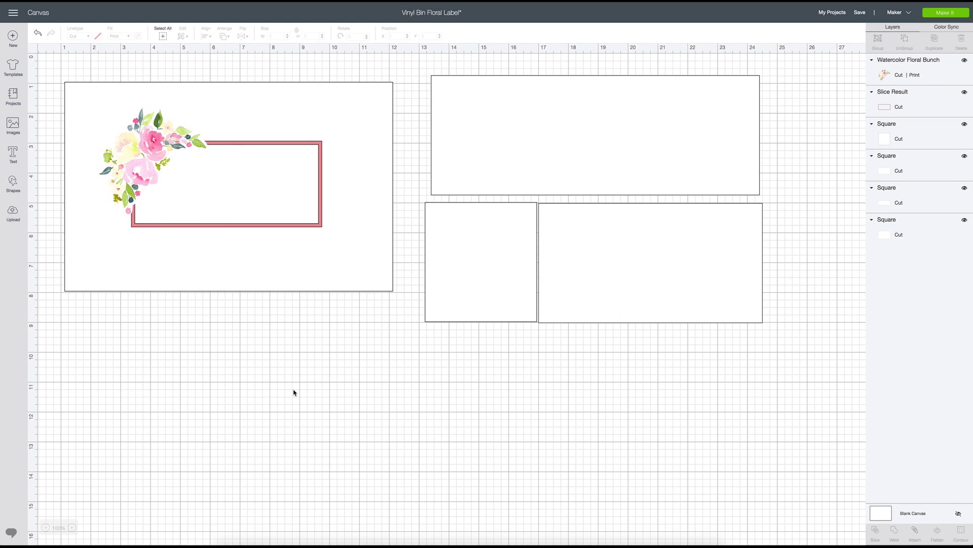
{"action": "scroll", "coordinate": [297, 378], "scroll_direction": "left", "scroll_amount": 1}
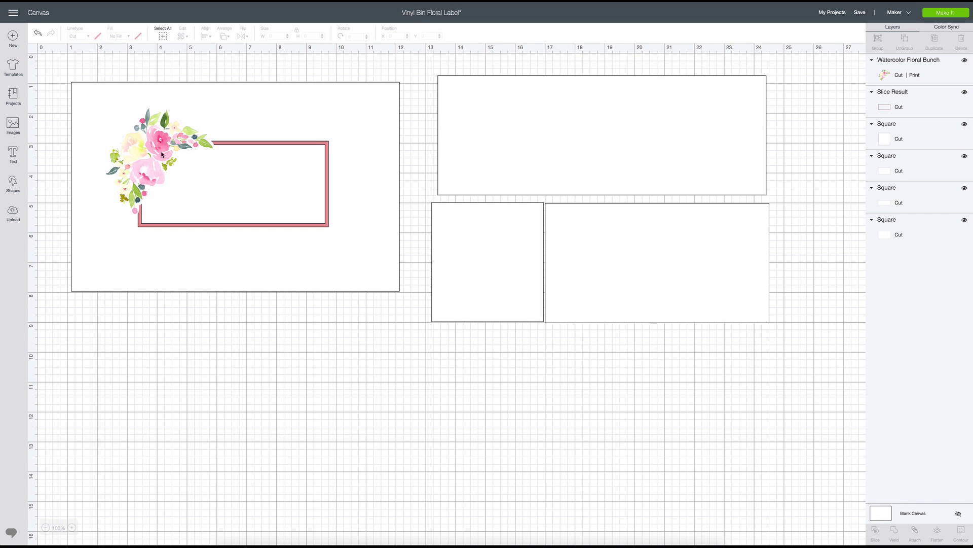
{"action": "left_click", "coordinate": [13, 153]}
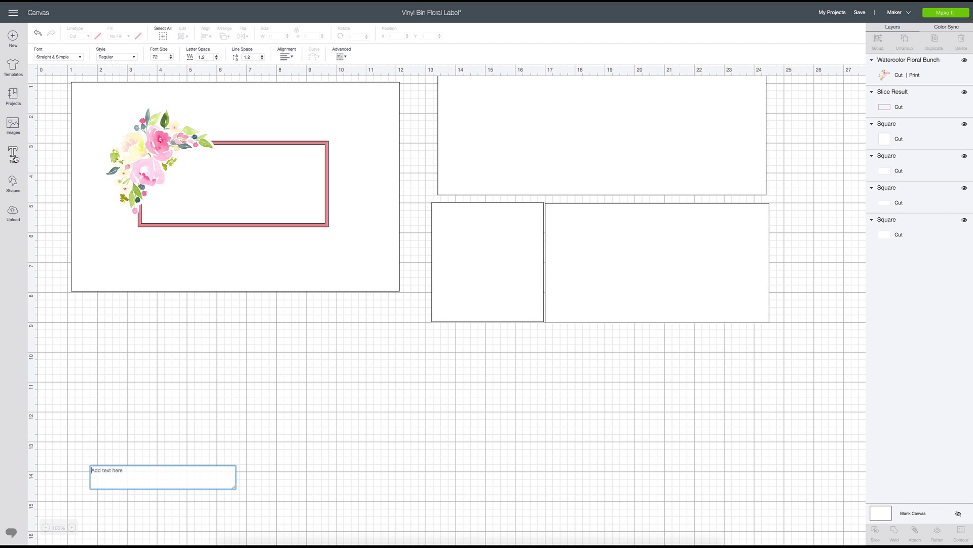
{"action": "left_click", "coordinate": [45, 58]}
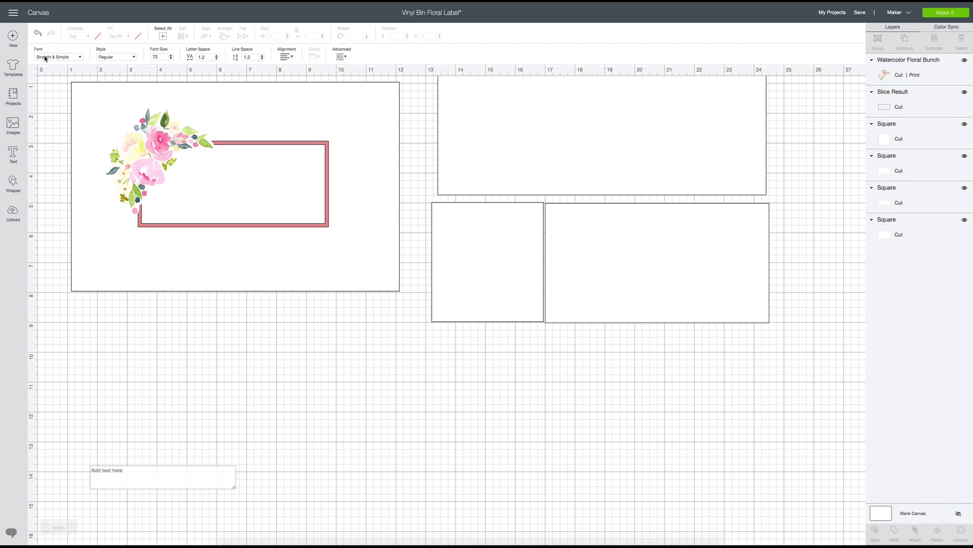
{"action": "left_click", "coordinate": [108, 476]}
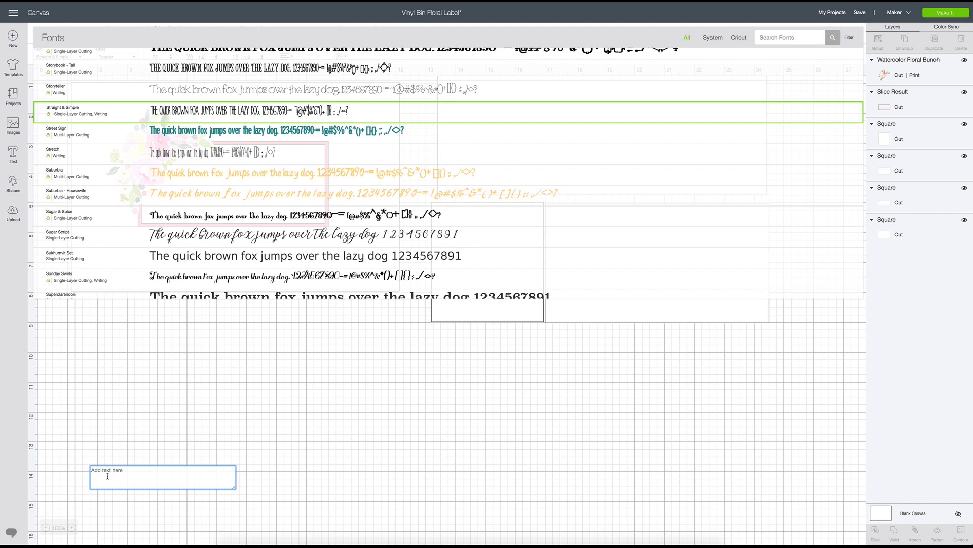
{"action": "left_click", "coordinate": [272, 436]}
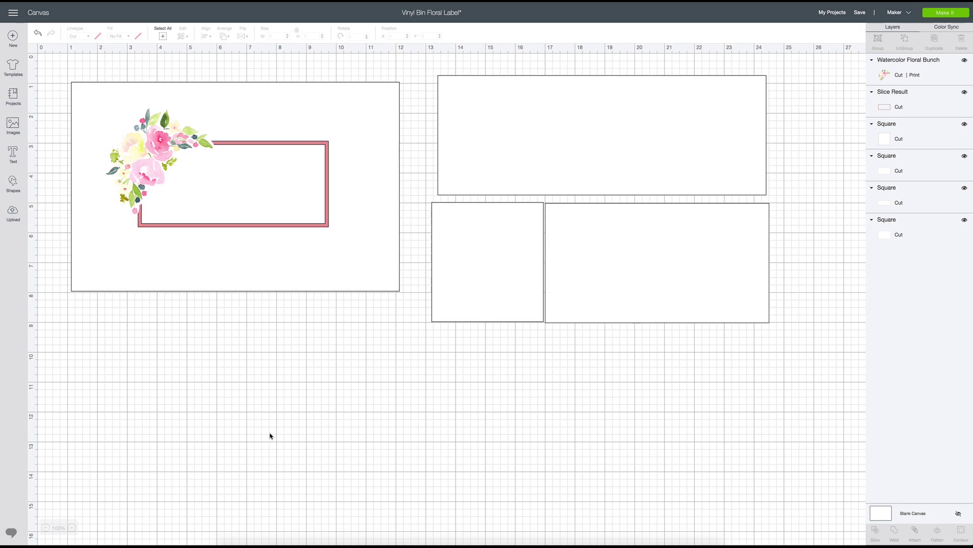
Step: Add the text "VINYL" in the Straight & Simple font and color it the same pink as the frame
{"action": "left_click", "coordinate": [12, 157]}
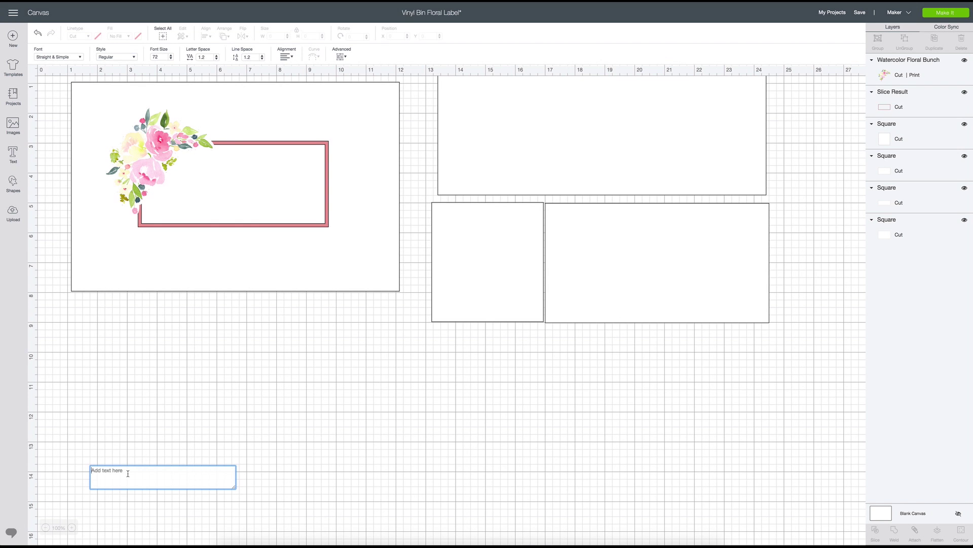
{"action": "type", "text": "VINYL"}
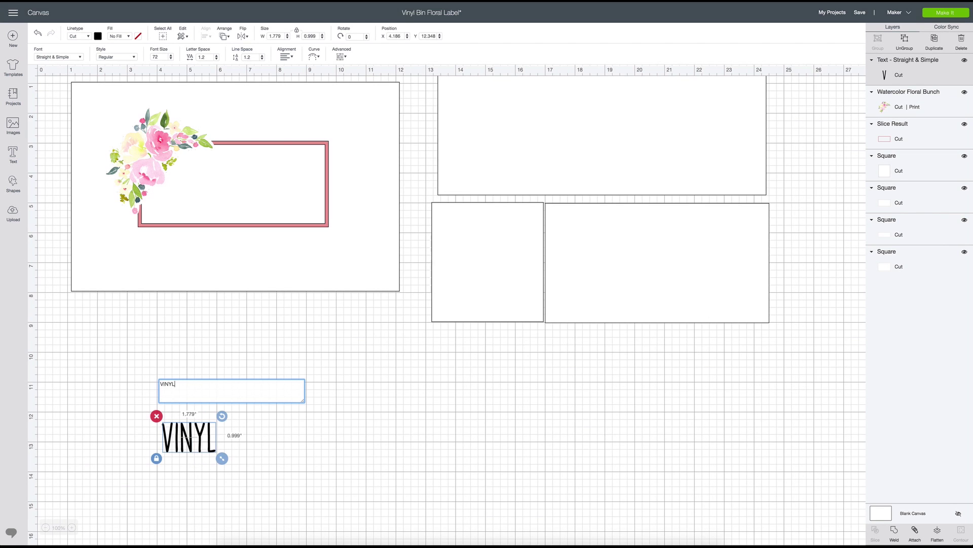
{"action": "left_click", "coordinate": [98, 37]}
{"action": "left_click", "coordinate": [117, 65]}
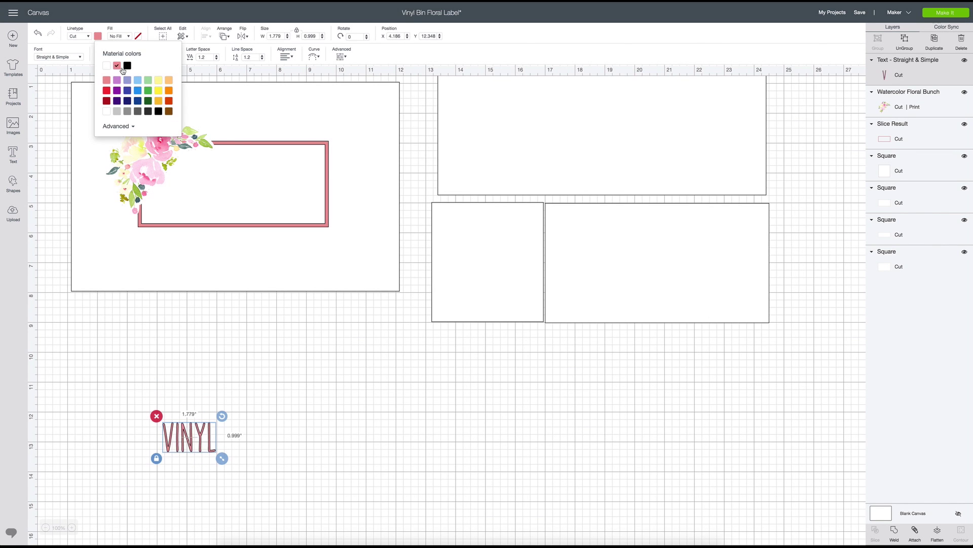
Step: Place the "VINYL" text inside the pink frame and enlarge it to about 2.68 by 1.51 inches
{"action": "left_click_drag", "start_coordinate": [175, 443], "coordinate": [197, 441]}
{"action": "left_click", "coordinate": [197, 441]}
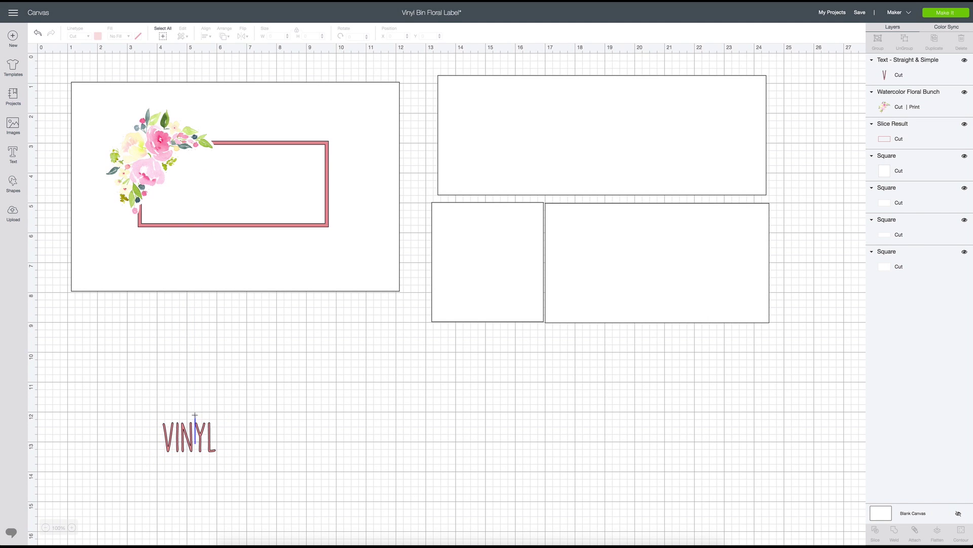
{"action": "left_click", "coordinate": [197, 440]}
{"action": "left_click_drag", "start_coordinate": [202, 443], "coordinate": [247, 186]}
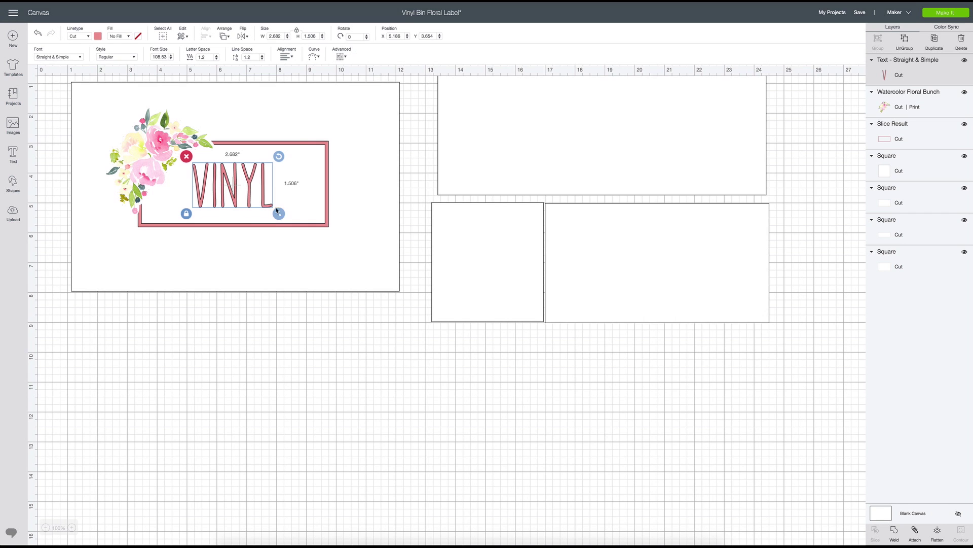
Step: Widen the letter spacing of the "VINYL" text and shift it slightly left within the frame
{"action": "left_click", "coordinate": [218, 58]}
{"action": "left_click", "coordinate": [218, 58]}
{"action": "left_click", "coordinate": [218, 59]}
{"action": "left_click", "coordinate": [218, 59]}
{"action": "left_click", "coordinate": [218, 59]}
{"action": "left_click", "coordinate": [218, 59]}
{"action": "left_click", "coordinate": [218, 59]}
{"action": "left_click_drag", "start_coordinate": [261, 197], "coordinate": [256, 197]}
{"action": "left_click", "coordinate": [369, 405]}
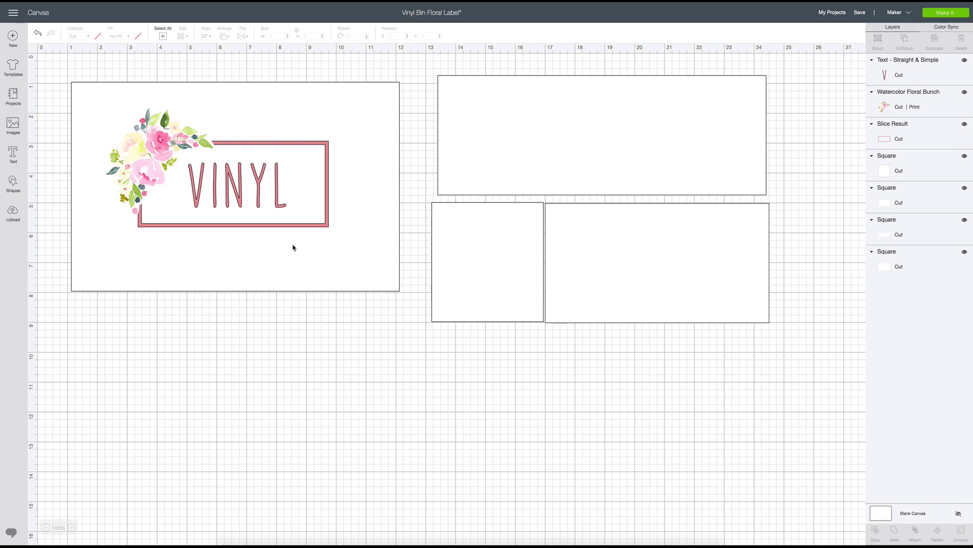
Step: Move the floral bunch and pink frame off the label onto empty canvas, and set the floral bunch apart from the frame
{"action": "left_click", "coordinate": [160, 158]}
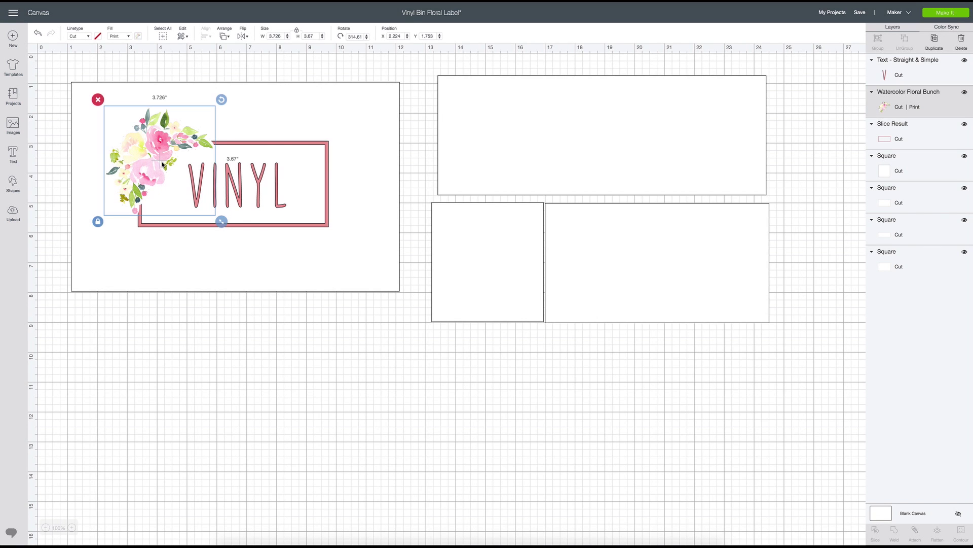
{"action": "left_click", "coordinate": [250, 226], "text": "shift"}
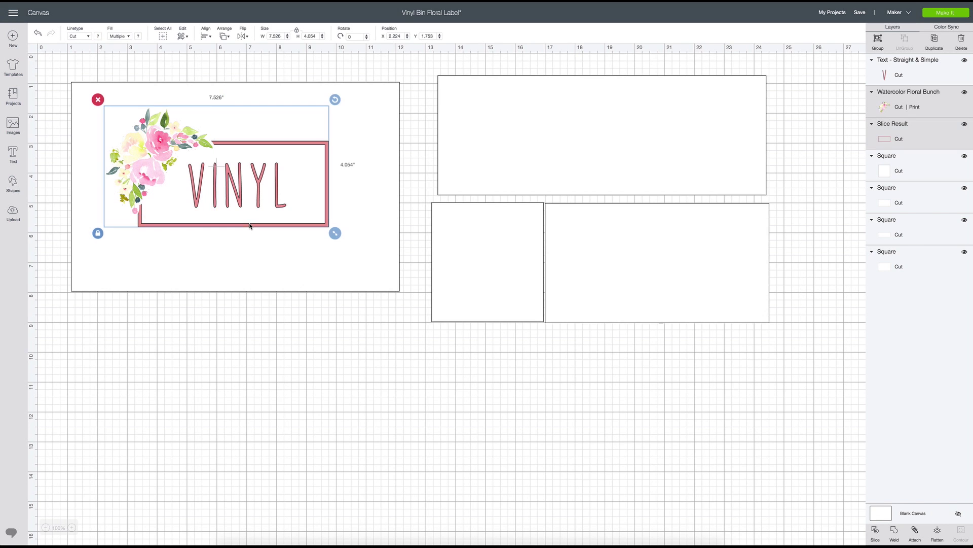
{"action": "left_click_drag", "start_coordinate": [250, 224], "coordinate": [287, 489]}
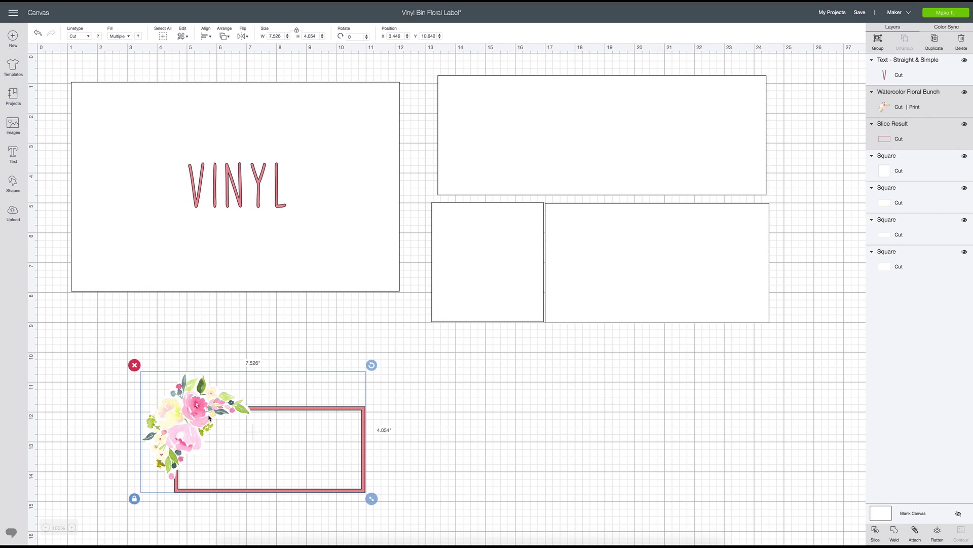
{"action": "left_click", "coordinate": [445, 412]}
{"action": "left_click_drag", "start_coordinate": [179, 411], "coordinate": [487, 408]}
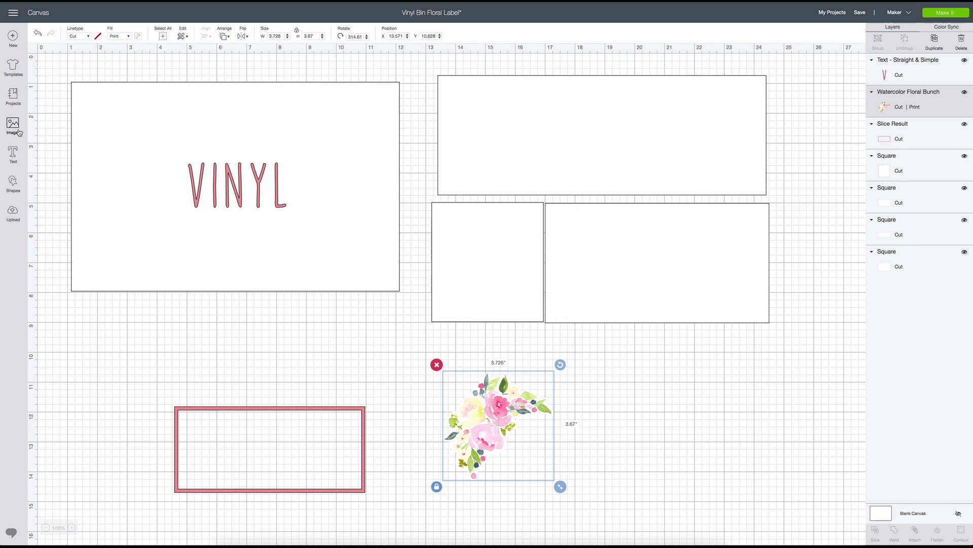
Step: Add a square about 3.11 inches wide and position it over the upper-left corner of the pink frame
{"action": "left_click", "coordinate": [13, 184]}
{"action": "left_click", "coordinate": [47, 135]}
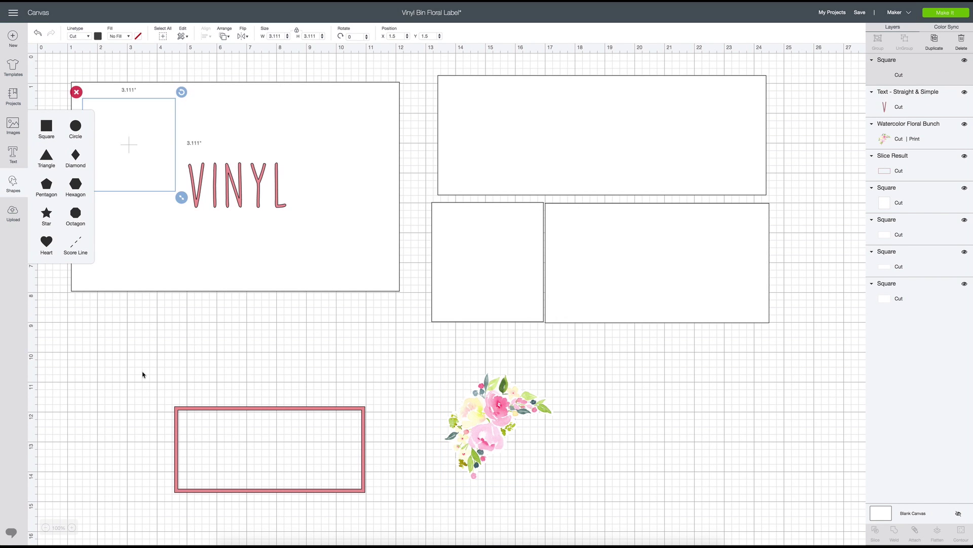
{"action": "left_click_drag", "start_coordinate": [141, 179], "coordinate": [196, 428]}
{"action": "left_click_drag", "start_coordinate": [116, 360], "coordinate": [302, 421]}
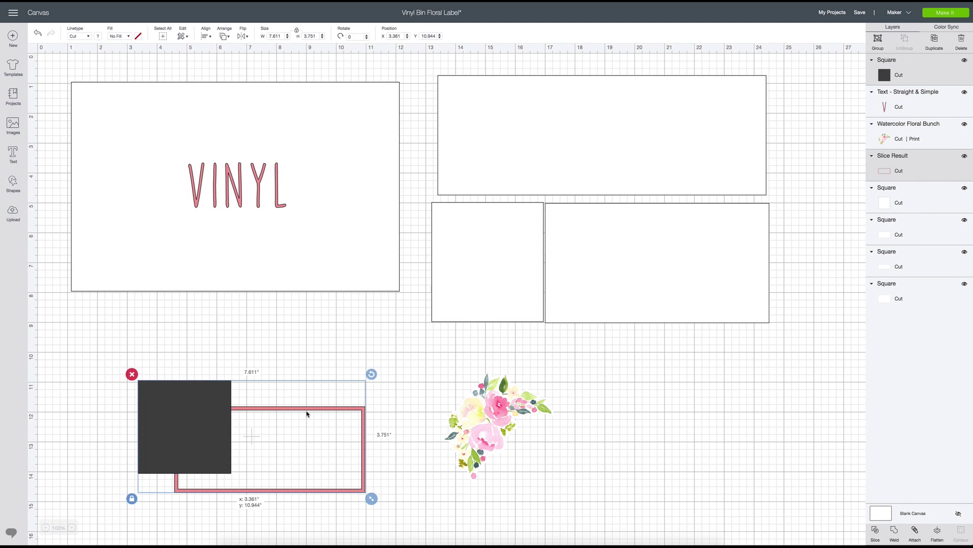
{"action": "left_click", "coordinate": [390, 499]}
Step: Duplicate the pink frame, move the copy to empty canvas beyond the floral bunch, and hide that copy
{"action": "left_click", "coordinate": [359, 489]}
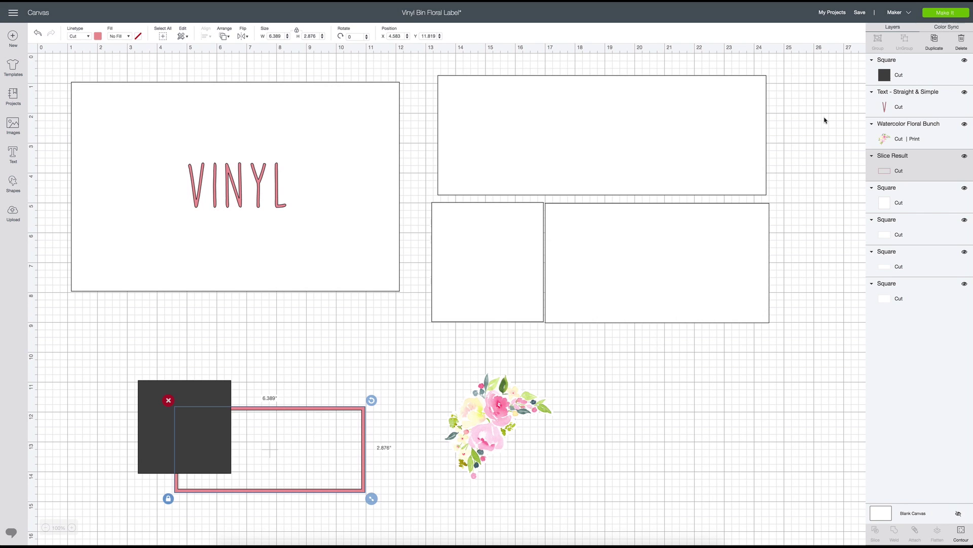
{"action": "left_click", "coordinate": [934, 40]}
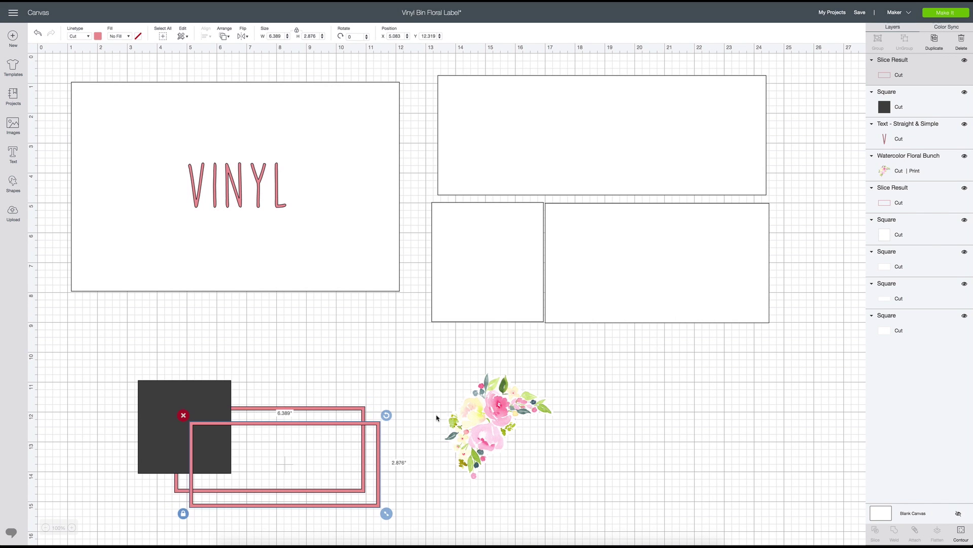
{"action": "left_click_drag", "start_coordinate": [489, 452], "coordinate": [786, 435]}
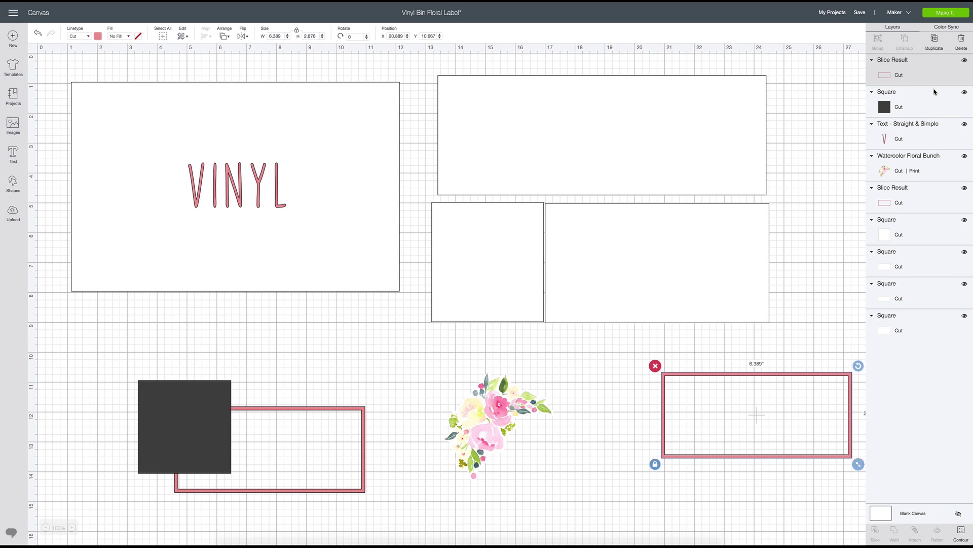
{"action": "left_click", "coordinate": [964, 59]}
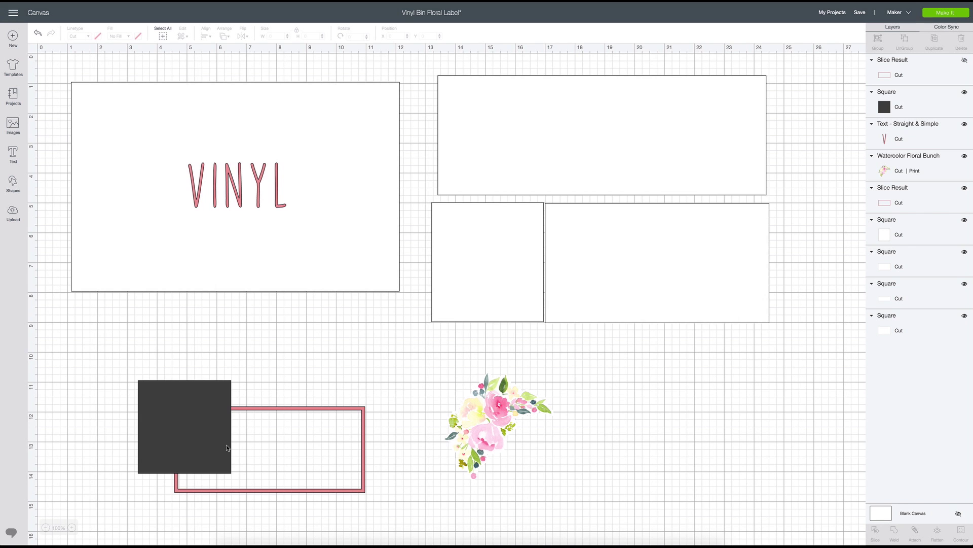
Step: Slice the pink frame with the overlapping square and delete the cut pieces at its upper-left corner
{"action": "left_click_drag", "start_coordinate": [112, 365], "coordinate": [387, 507]}
{"action": "left_click", "coordinate": [877, 533]}
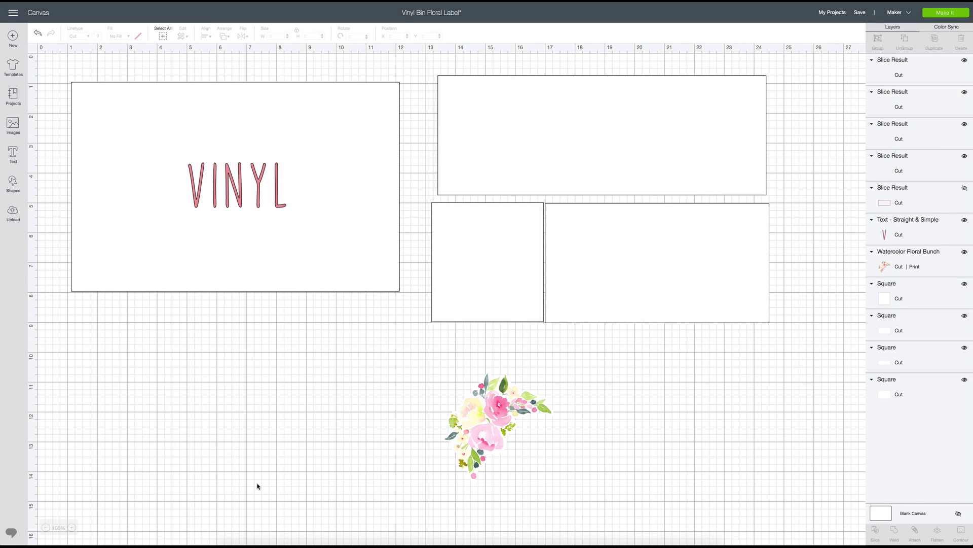
{"action": "left_click", "coordinate": [181, 406]}
{"action": "key", "text": "Delete"}
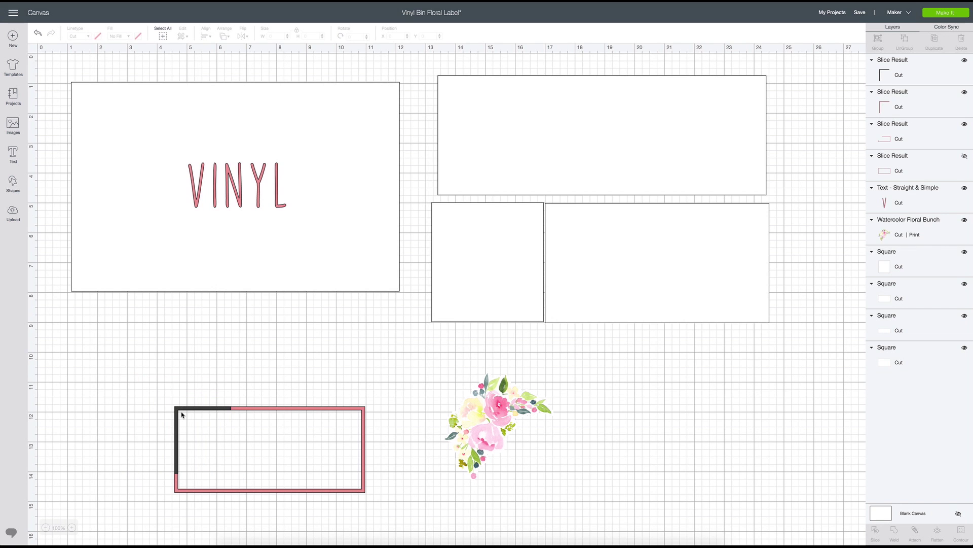
{"action": "left_click", "coordinate": [181, 411]}
{"action": "key", "text": "Delete"}
{"action": "left_click", "coordinate": [179, 408]}
{"action": "key", "text": "Delete"}
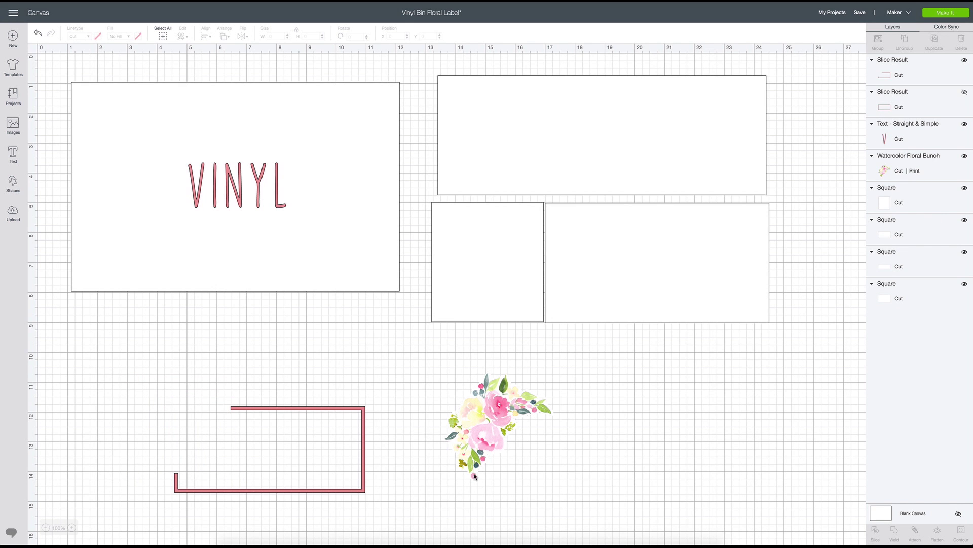
Step: Move the floral bunch farther aside and place another 3.11-inch square over the open frame ends, overlapping more of the top edge
{"action": "left_click_drag", "start_coordinate": [496, 422], "coordinate": [598, 429]}
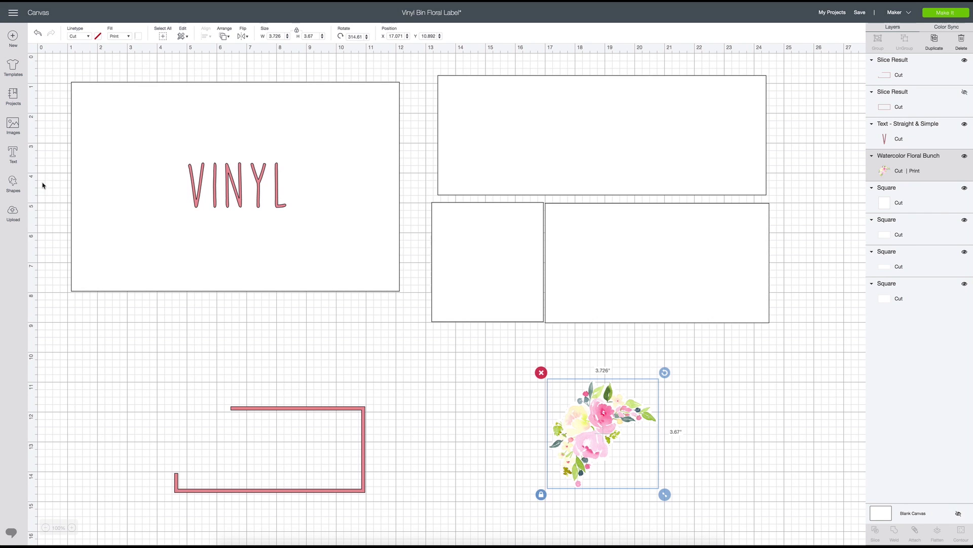
{"action": "left_click", "coordinate": [13, 181]}
{"action": "left_click", "coordinate": [47, 128]}
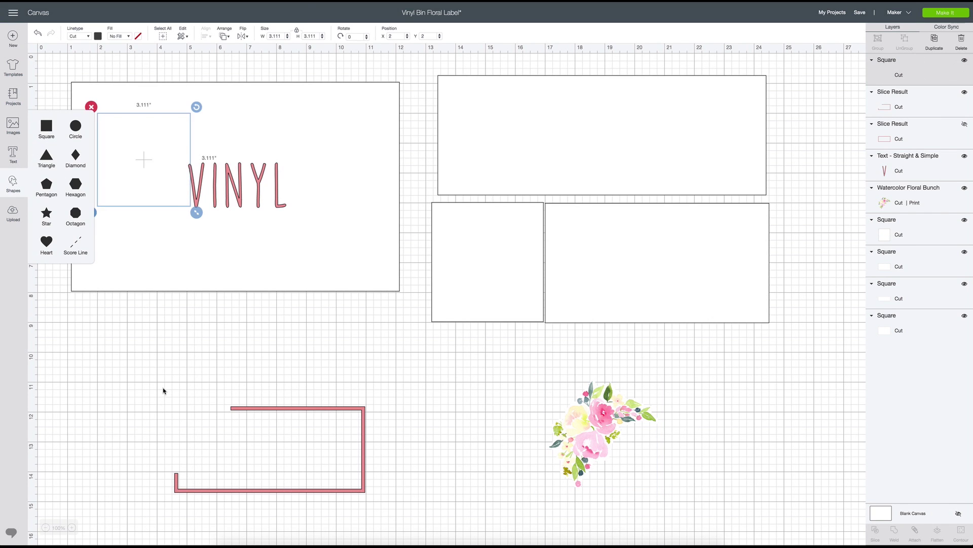
{"action": "left_click_drag", "start_coordinate": [162, 196], "coordinate": [234, 465]}
{"action": "left_click_drag", "start_coordinate": [140, 363], "coordinate": [417, 515]}
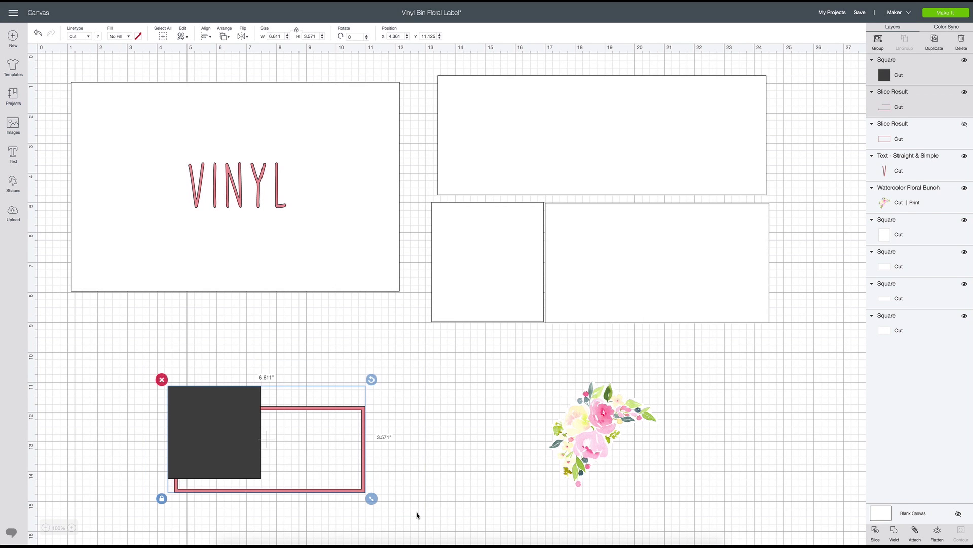
Step: Slice the frame with the second square and delete the leftover pieces to widen the corner gap
{"action": "left_click", "coordinate": [877, 533]}
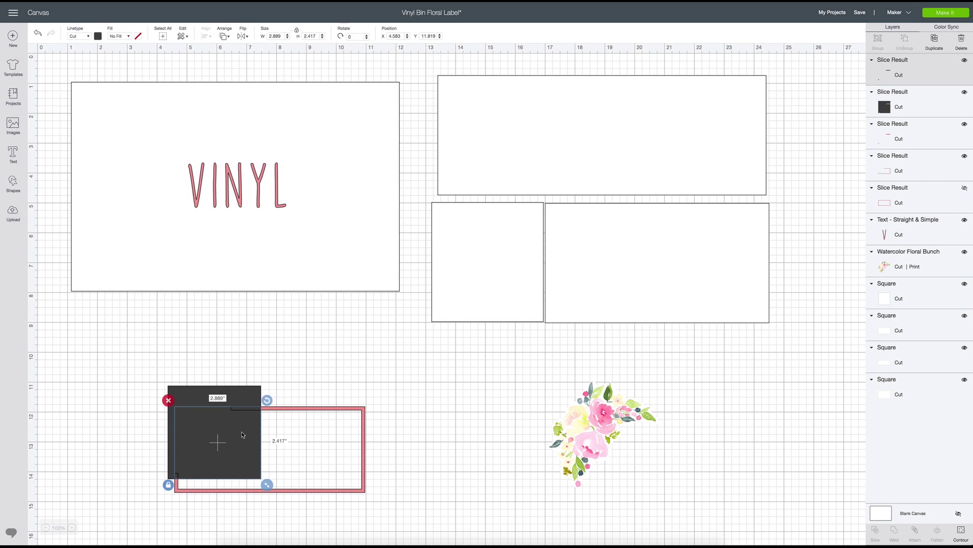
{"action": "left_click", "coordinate": [243, 415]}
{"action": "key", "text": "Delete"}
{"action": "left_click", "coordinate": [228, 411]}
{"action": "left_click", "coordinate": [242, 409]}
{"action": "left_click", "coordinate": [242, 409]}
{"action": "key", "text": "Delete"}
Step: Place the floral bunch in the frame's open corner and move both back onto the label around the "VINYL" text
{"action": "left_click_drag", "start_coordinate": [579, 430], "coordinate": [210, 420]}
{"action": "left_click", "coordinate": [388, 430]}
{"action": "left_click", "coordinate": [575, 459]}
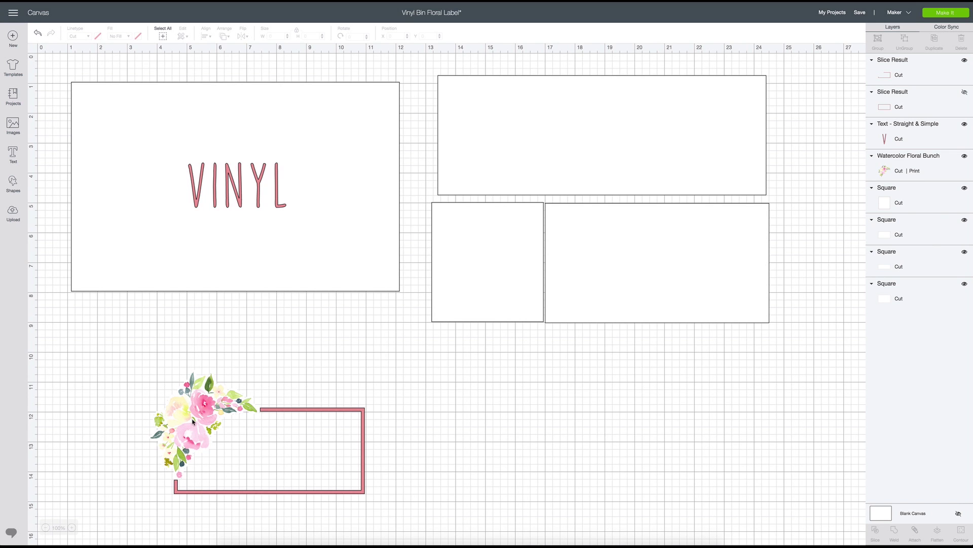
{"action": "left_click", "coordinate": [208, 383], "text": "shift"}
{"action": "left_click_drag", "start_coordinate": [209, 395], "coordinate": [157, 90]}
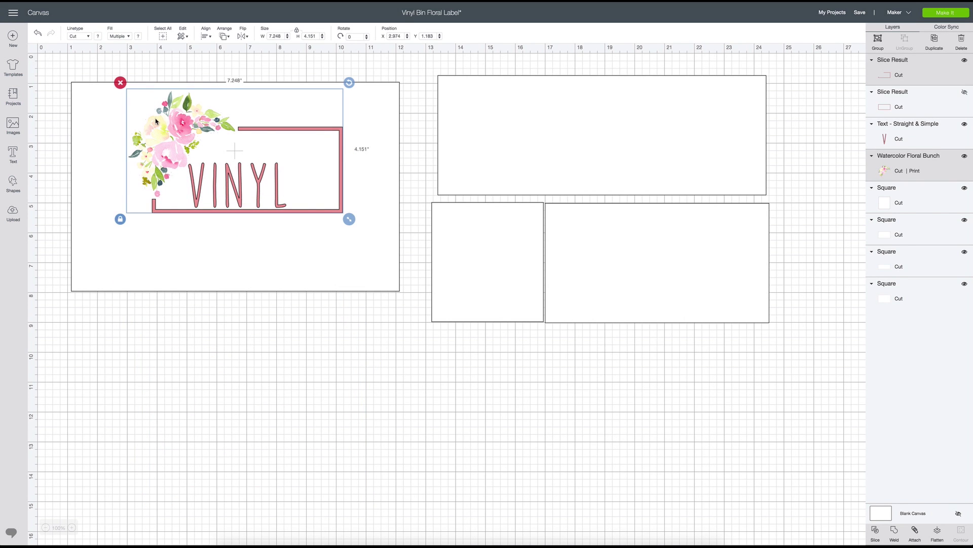
{"action": "left_click_drag", "start_coordinate": [164, 147], "coordinate": [150, 158]}
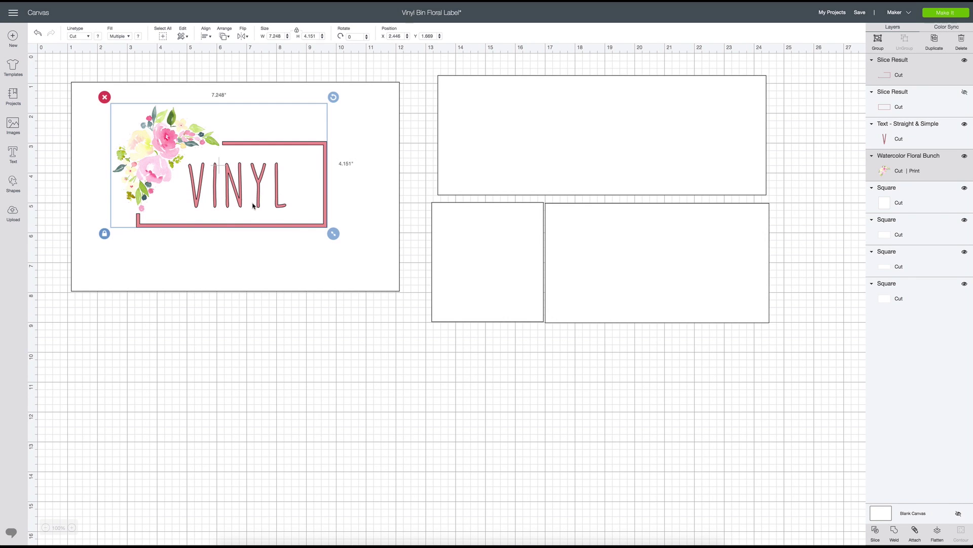
Step: Weld the cut pink frame and the "VINYL" text into one shape
{"action": "left_click", "coordinate": [321, 349]}
{"action": "left_click", "coordinate": [252, 194]}
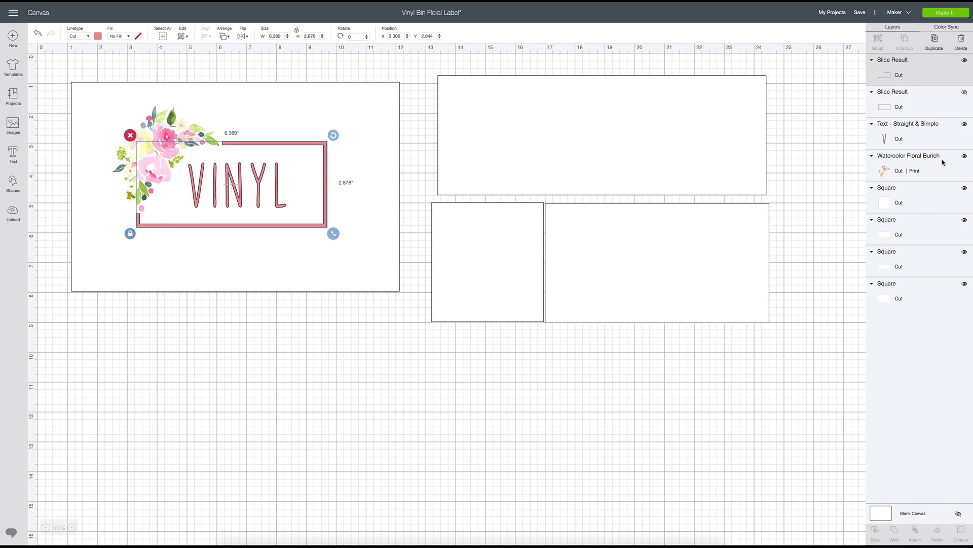
{"action": "left_click", "coordinate": [915, 139], "text": "shift"}
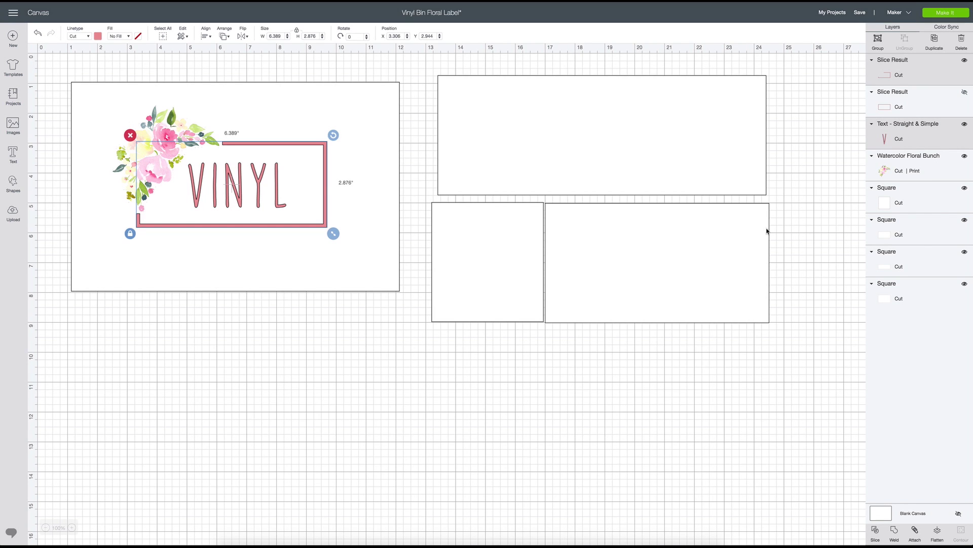
{"action": "left_click", "coordinate": [894, 533]}
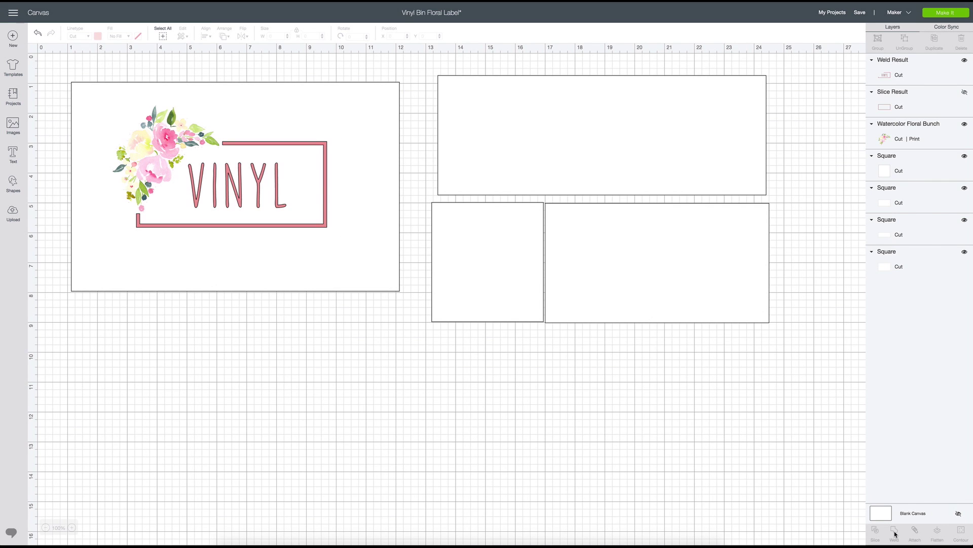
{"action": "mouse_move", "coordinate": [260, 194]}
{"action": "left_mouse_down"}
{"action": "mouse_move", "coordinate": [383, 298]}
{"action": "mouse_move", "coordinate": [321, 336]}
{"action": "mouse_move", "coordinate": [260, 194]}
{"action": "left_mouse_up"}
{"action": "left_click", "coordinate": [355, 378]}
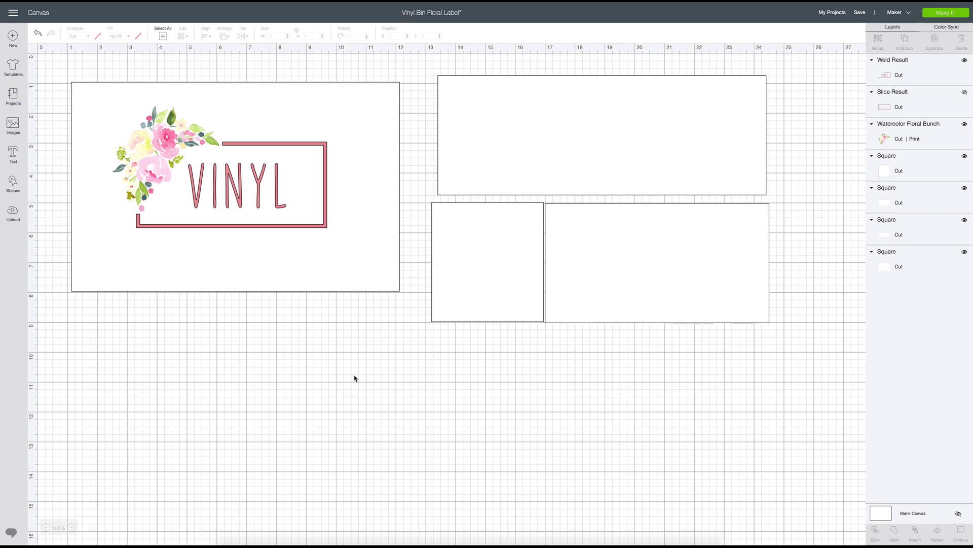
Step: Add the text "MARKERS AND PENS" in the Straight & Simple font and place it on the 11 by 4 inch white rectangle
{"action": "scroll", "coordinate": [414, 239], "scroll_direction": "right", "scroll_amount": 1}
{"action": "scroll", "coordinate": [415, 238], "scroll_direction": "left", "scroll_amount": 1}
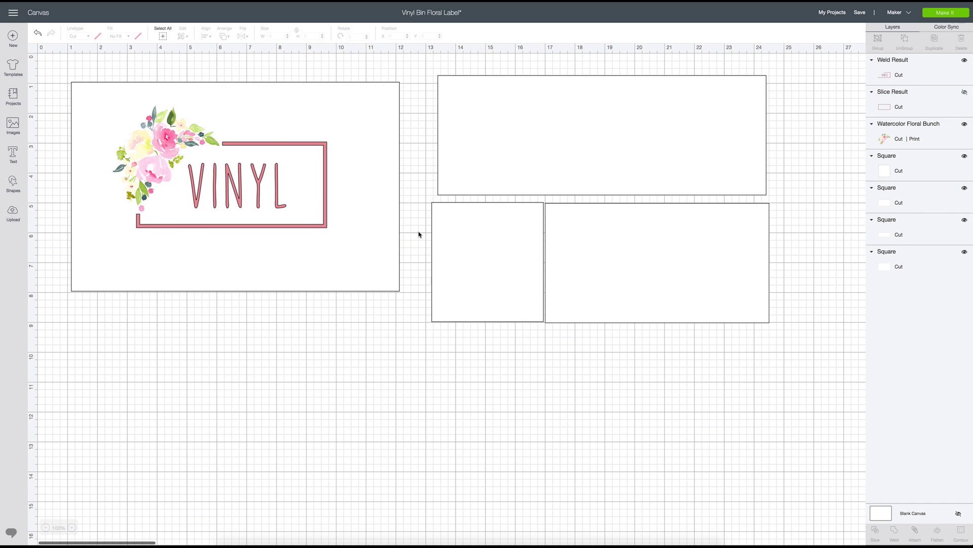
{"action": "left_click", "coordinate": [518, 118]}
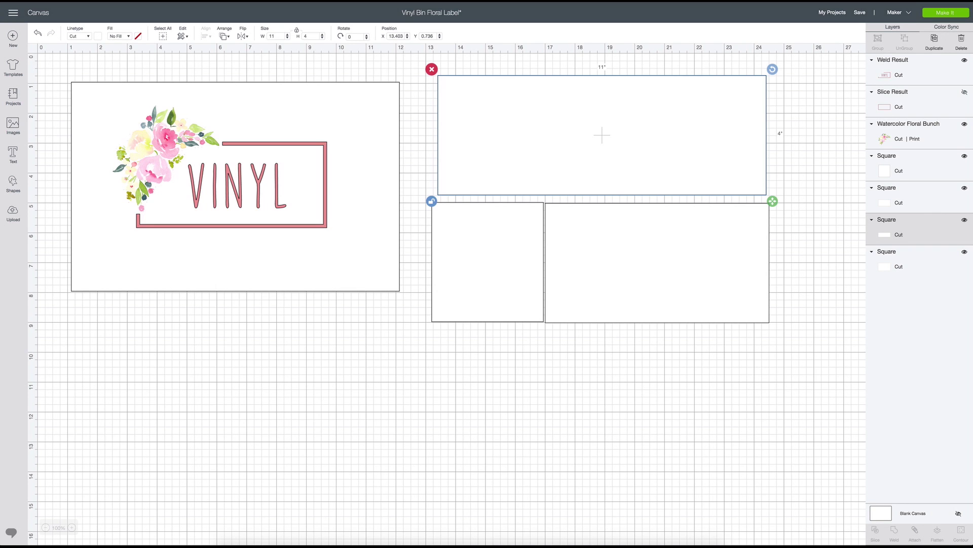
{"action": "left_click", "coordinate": [13, 154]}
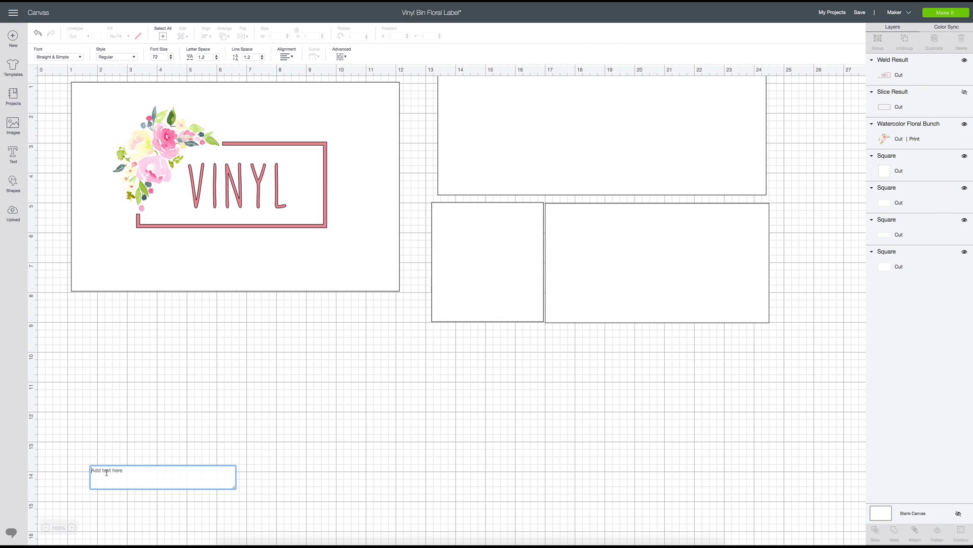
{"action": "type", "text": "MARK"}
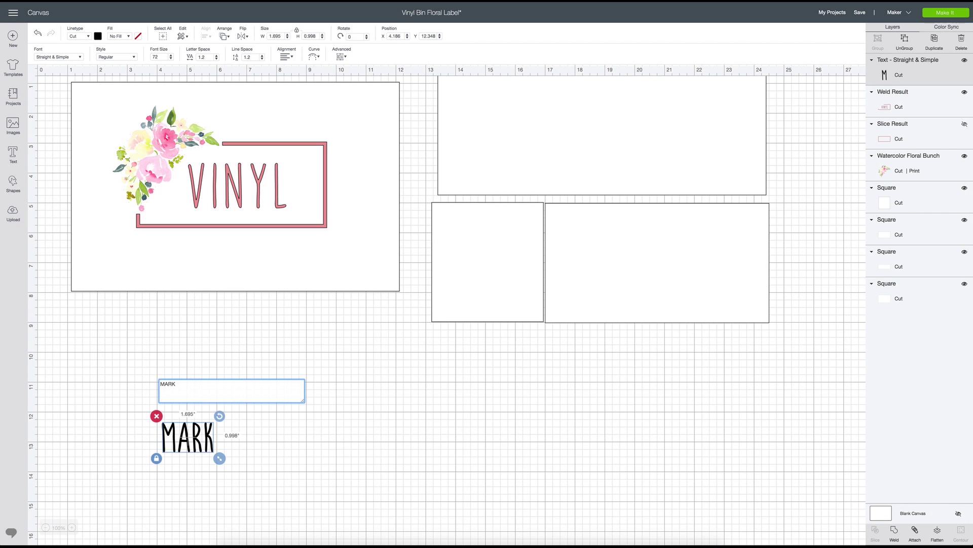
{"action": "type", "text": "ER"}
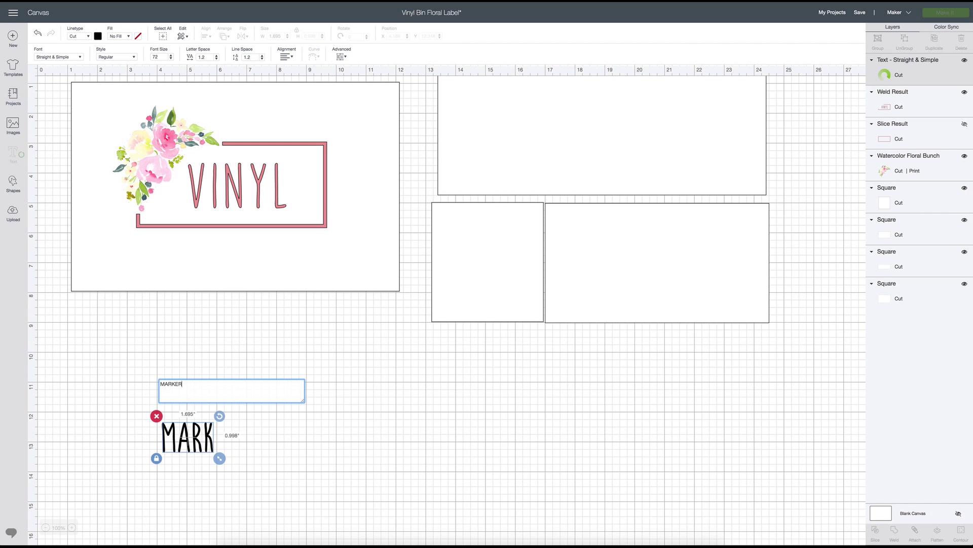
{"action": "type", "text": "S &"}
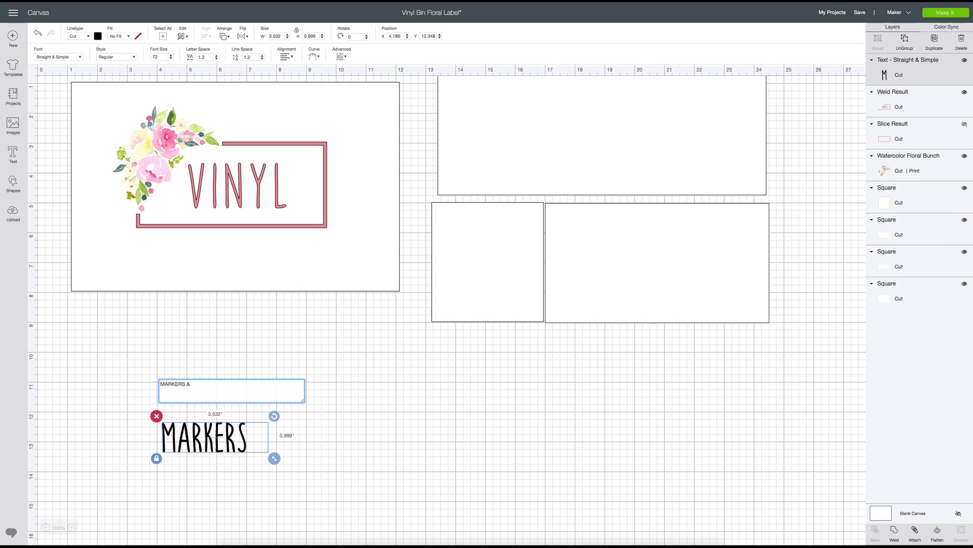
{"action": "key", "text": "BackSpace"}
{"action": "key", "text": "BackSpace"}
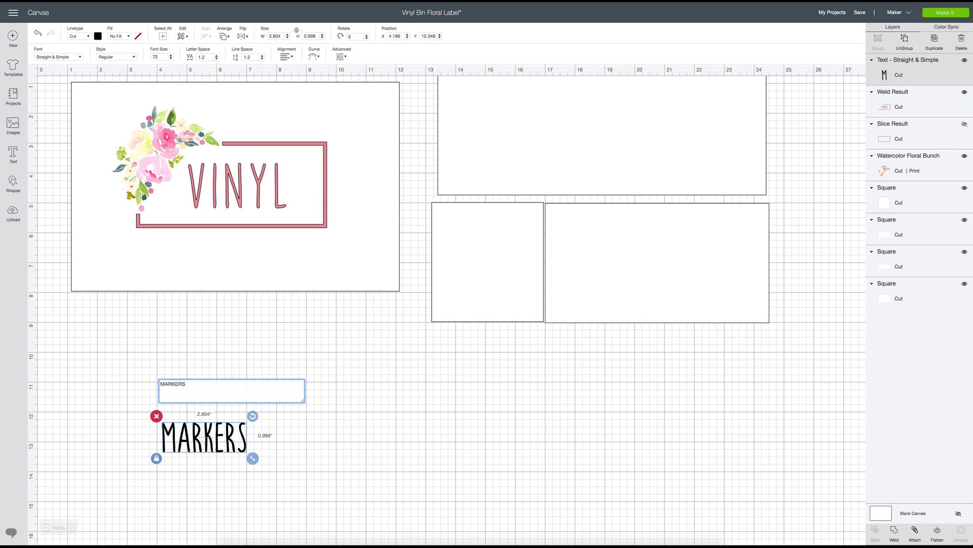
{"action": "type", "text": "AND"}
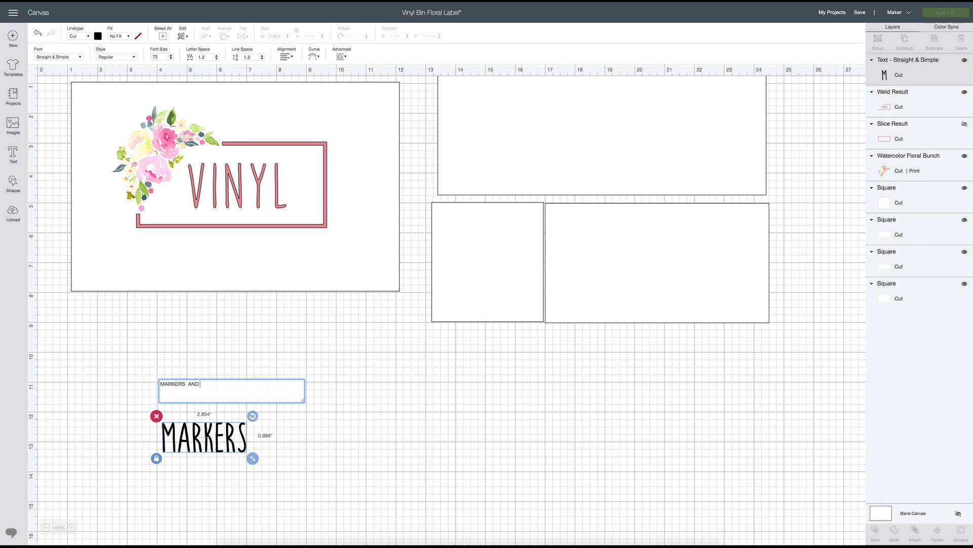
{"action": "type", "text": " PENS"}
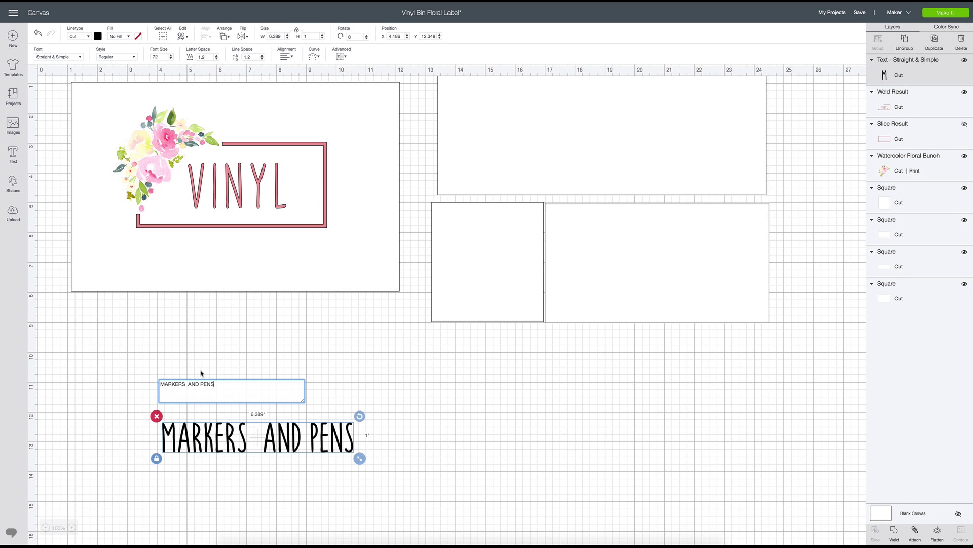
{"action": "key", "text": "BackSpace"}
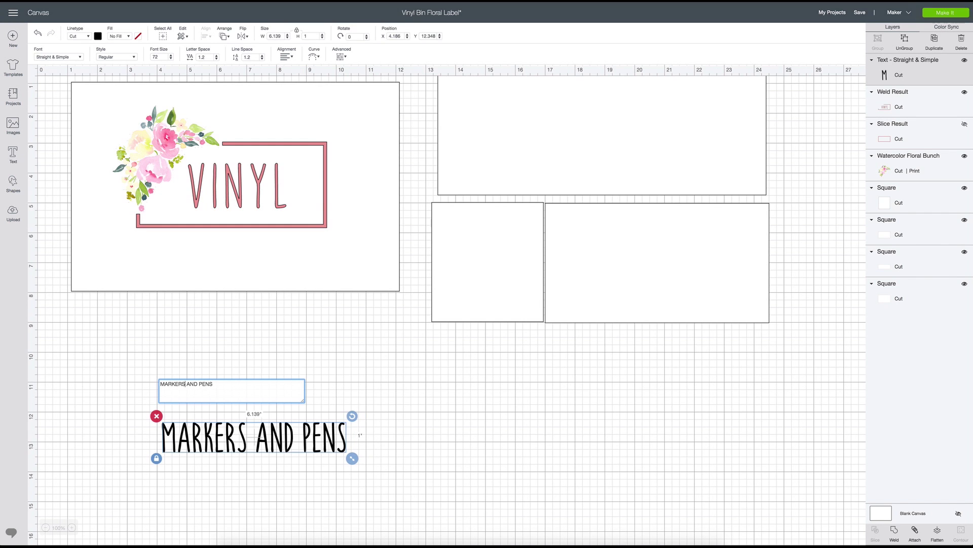
{"action": "left_click_drag", "start_coordinate": [304, 435], "coordinate": [643, 133]}
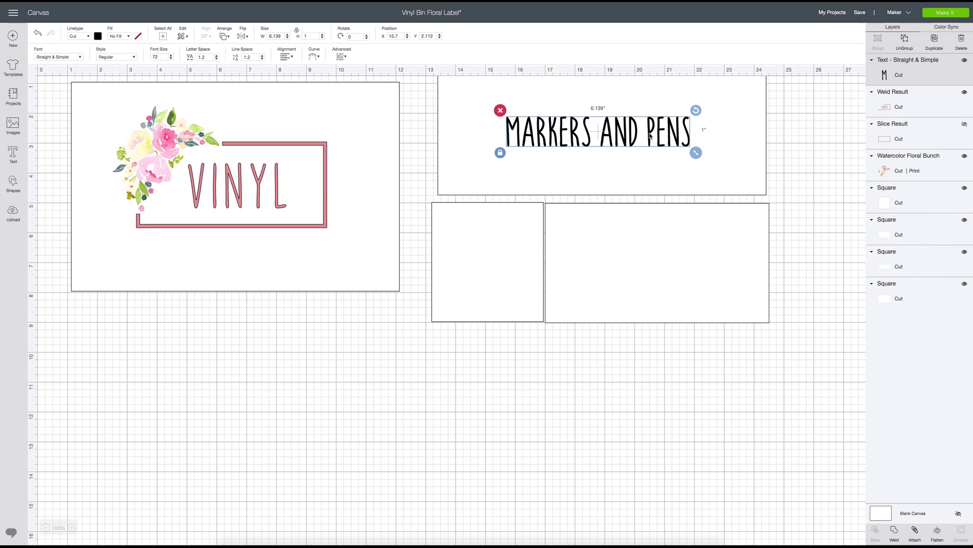
Step: Enlarge the "MARKERS AND PENS" text to about 6.64 inches wide, re-center it on its rectangle and recolor it with the frame's pink
{"action": "left_click_drag", "start_coordinate": [695, 153], "coordinate": [709, 163]}
{"action": "left_click_drag", "start_coordinate": [651, 136], "coordinate": [610, 129]}
{"action": "left_click", "coordinate": [636, 136]}
{"action": "left_click", "coordinate": [98, 37]}
{"action": "left_click", "coordinate": [128, 66]}
{"action": "left_click", "coordinate": [668, 141]}
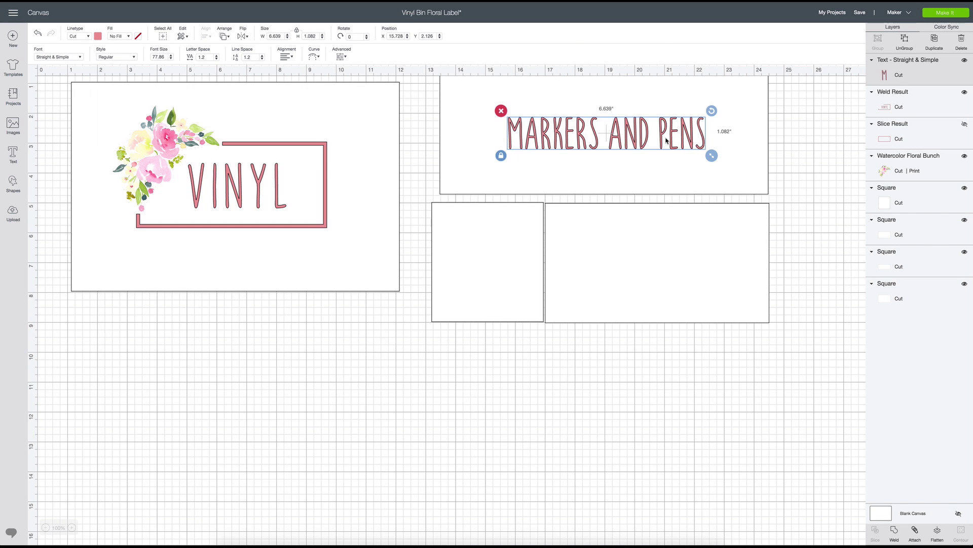
{"action": "left_click", "coordinate": [764, 355]}
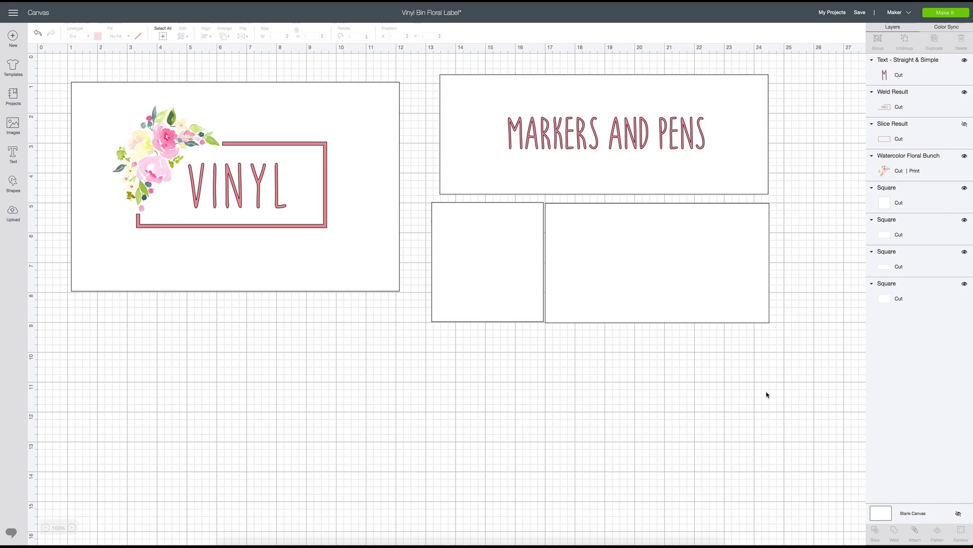
Step: Duplicate the "MARKERS AND PENS" text, move the copy to the empty area below the rectangles and change its wording to "POST"
{"action": "left_click", "coordinate": [647, 144]}
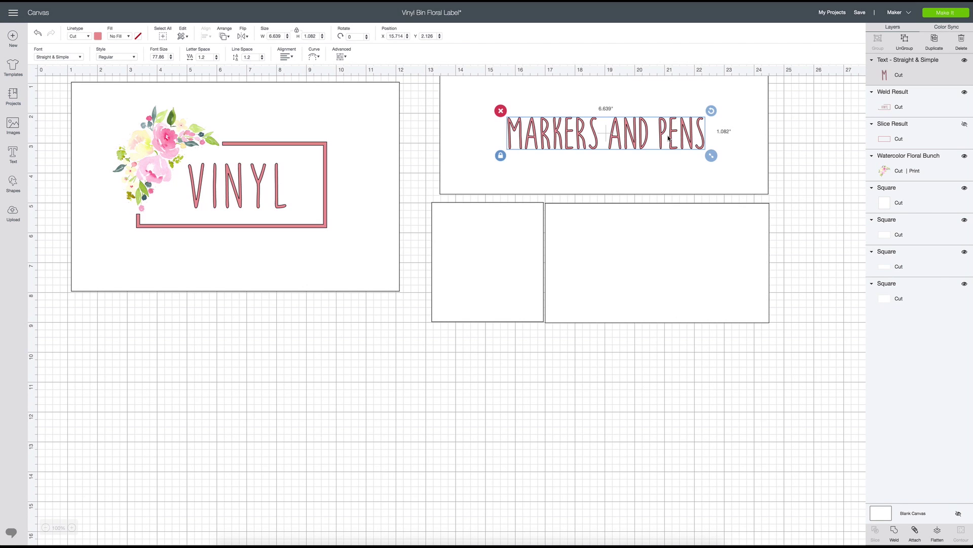
{"action": "left_click", "coordinate": [935, 39]}
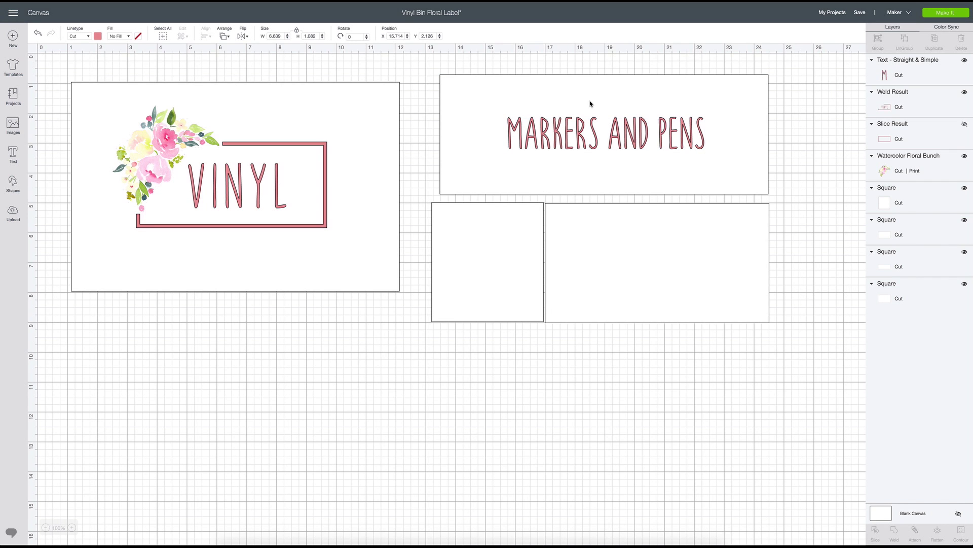
{"action": "left_click", "coordinate": [598, 138]}
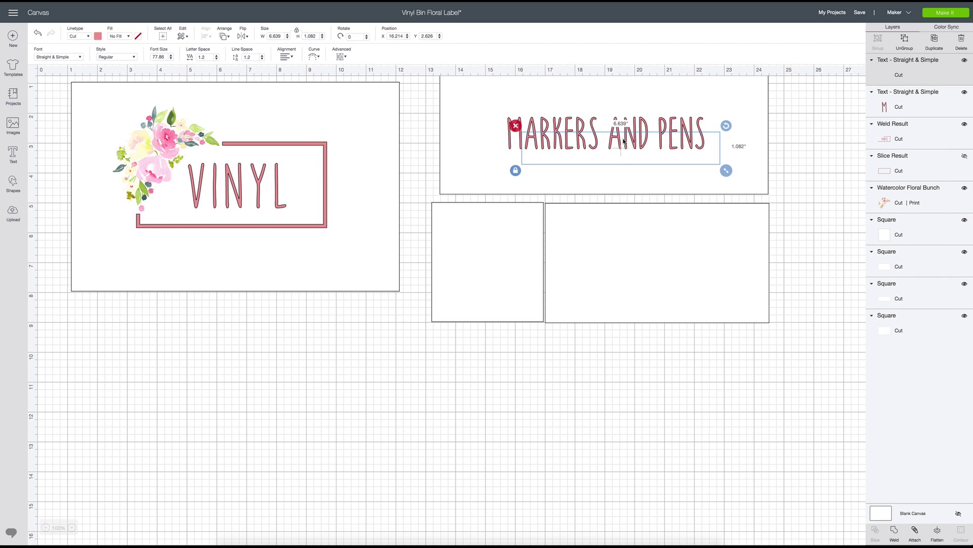
{"action": "left_click_drag", "start_coordinate": [626, 150], "coordinate": [518, 416]}
{"action": "double_click", "coordinate": [517, 417]}
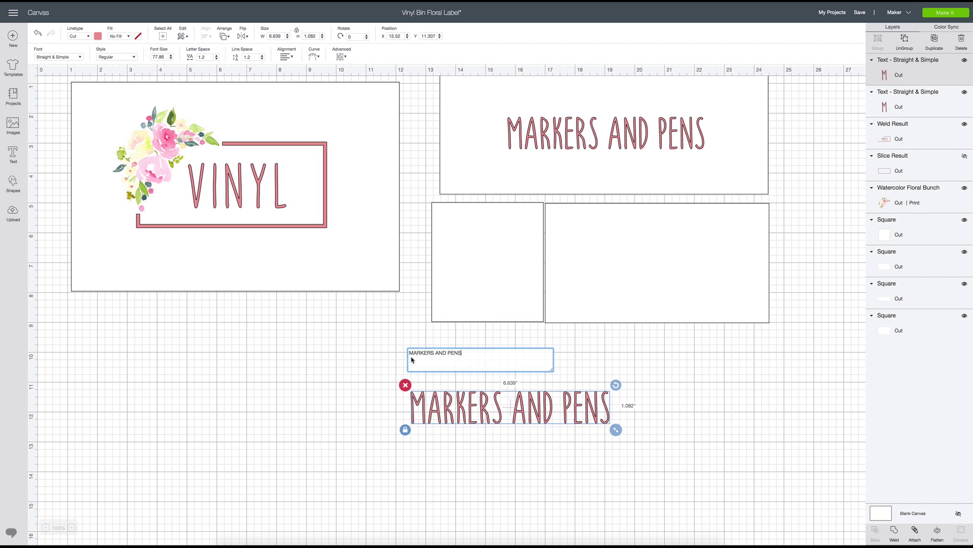
{"action": "triple_click", "coordinate": [444, 353]}
{"action": "type", "text": "POST"}
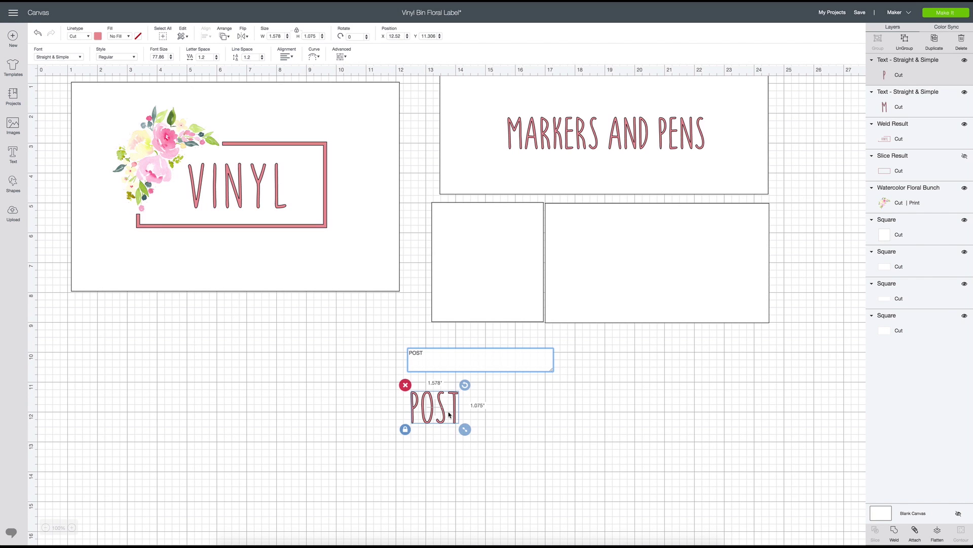
Step: Add the text "ITS", color it the same pink and place it centered beneath "POST"
{"action": "left_click", "coordinate": [13, 153]}
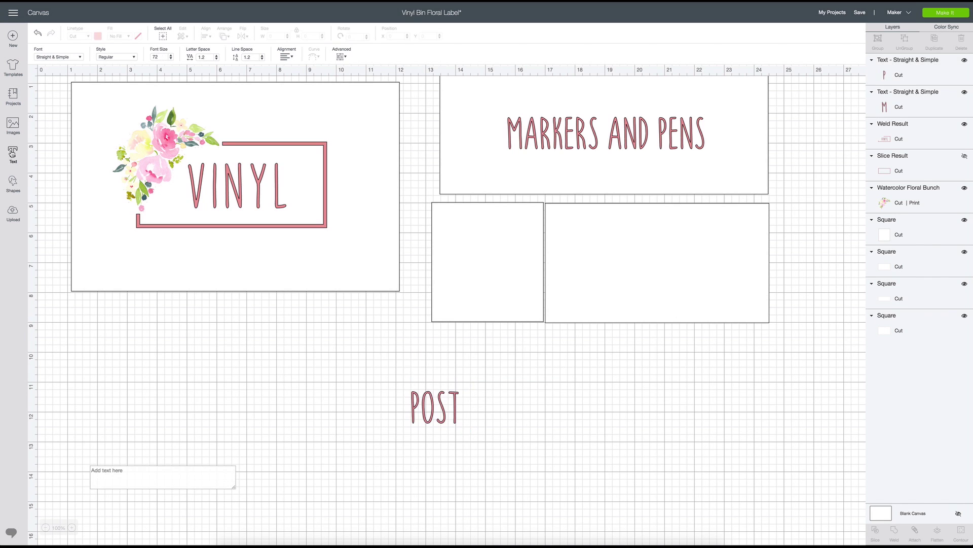
{"action": "left_click", "coordinate": [112, 471]}
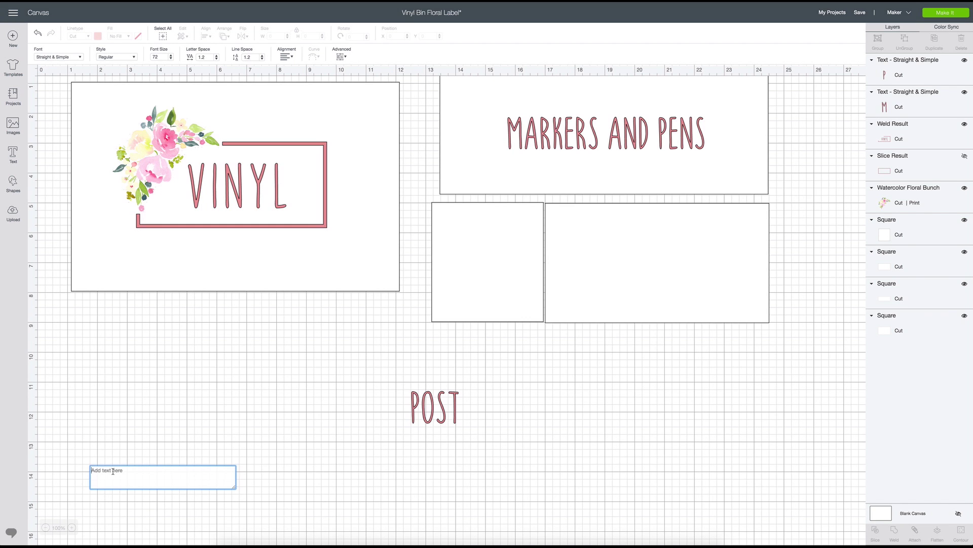
{"action": "type", "text": "ITS"}
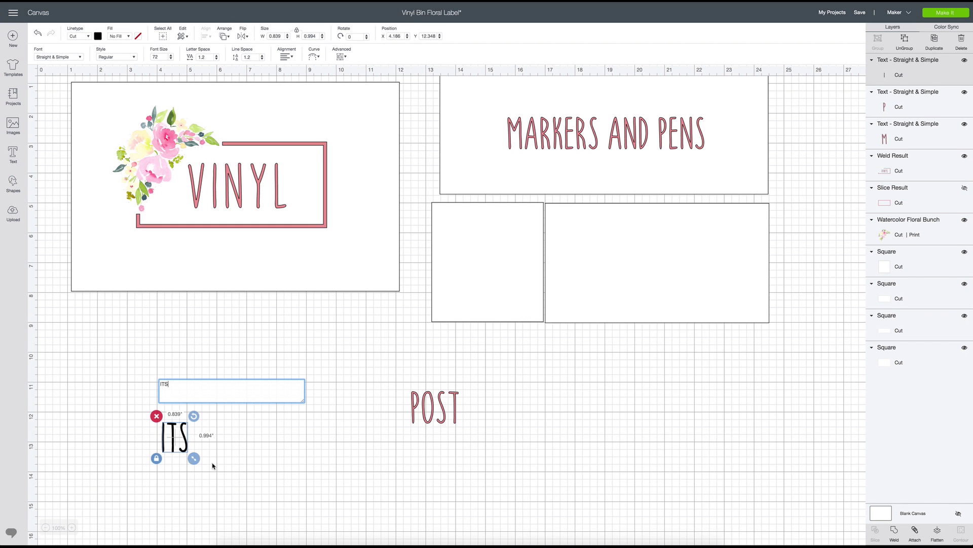
{"action": "left_click_drag", "start_coordinate": [186, 439], "coordinate": [446, 446]}
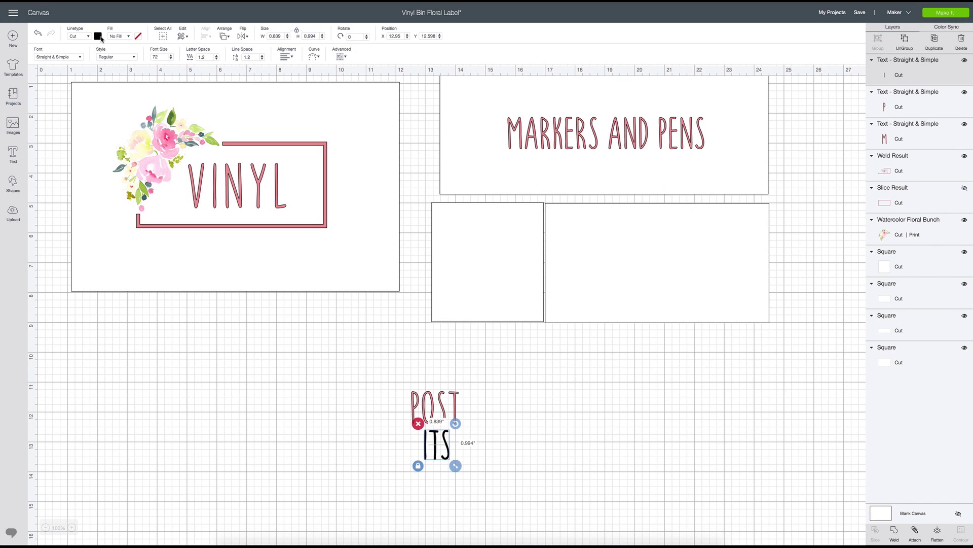
{"action": "left_click", "coordinate": [97, 38]}
{"action": "left_click", "coordinate": [127, 66]}
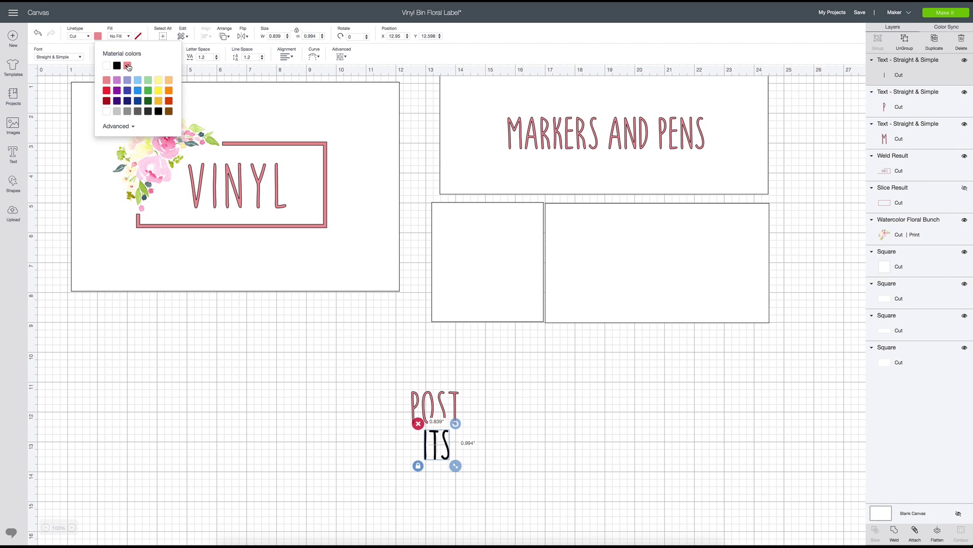
{"action": "left_click", "coordinate": [398, 395]}
{"action": "left_click_drag", "start_coordinate": [435, 448], "coordinate": [435, 447]}
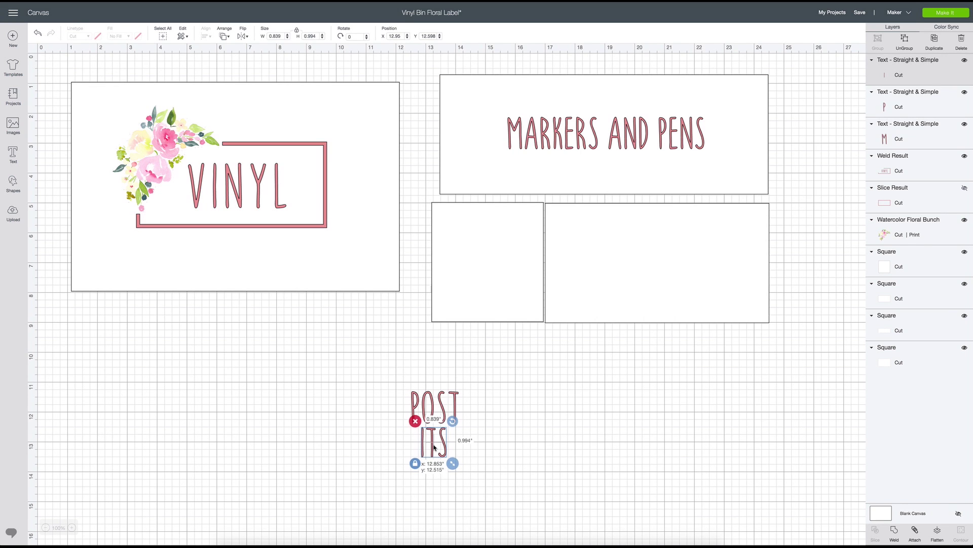
Step: Move "POST" and "ITS" together onto the middle of the narrow white rectangle
{"action": "left_click", "coordinate": [513, 448]}
{"action": "left_click", "coordinate": [430, 447]}
{"action": "left_click_drag", "start_coordinate": [398, 379], "coordinate": [497, 286]}
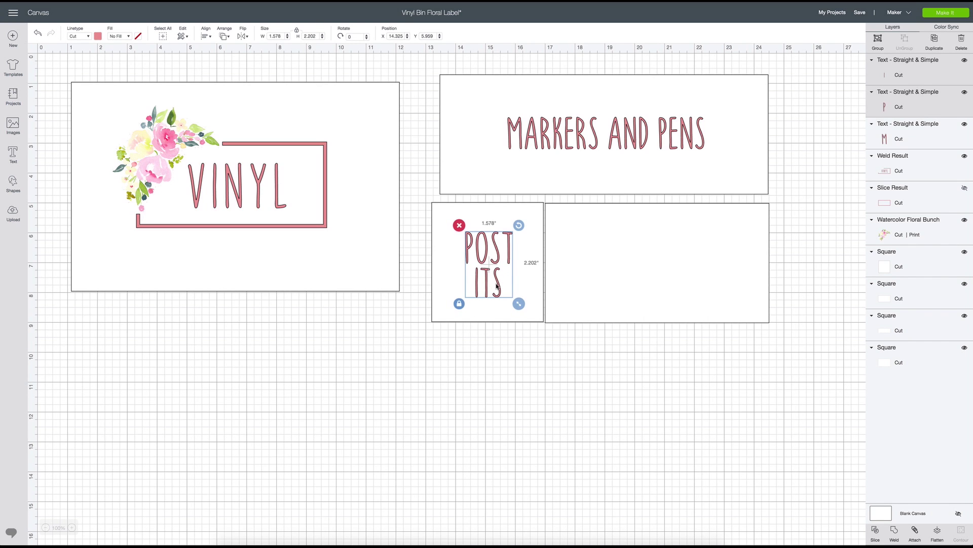
{"action": "left_click", "coordinate": [602, 428]}
Step: Duplicate the "MARKERS AND PENS" text, move the copy to the empty area below and change its wording to "STICKERS"
{"action": "left_click", "coordinate": [596, 126]}
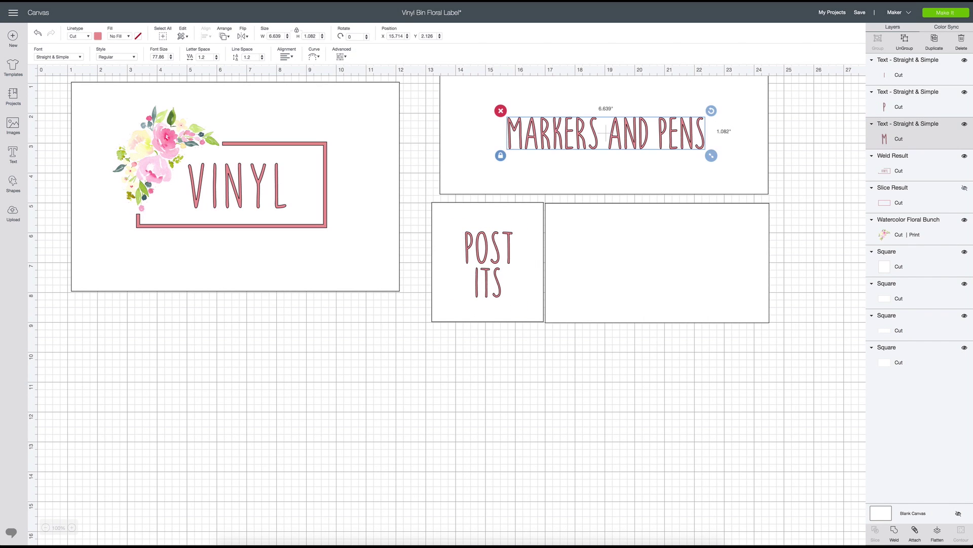
{"action": "left_click", "coordinate": [942, 45]}
{"action": "left_click_drag", "start_coordinate": [566, 216], "coordinate": [489, 449]}
{"action": "double_click", "coordinate": [490, 449]}
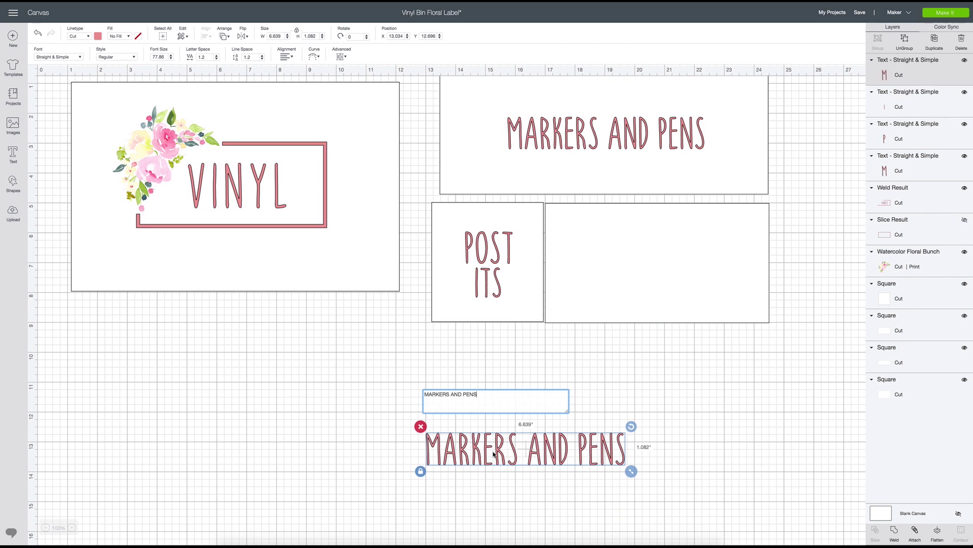
{"action": "triple_click", "coordinate": [470, 394]}
{"action": "type", "text": "STICKERS"}
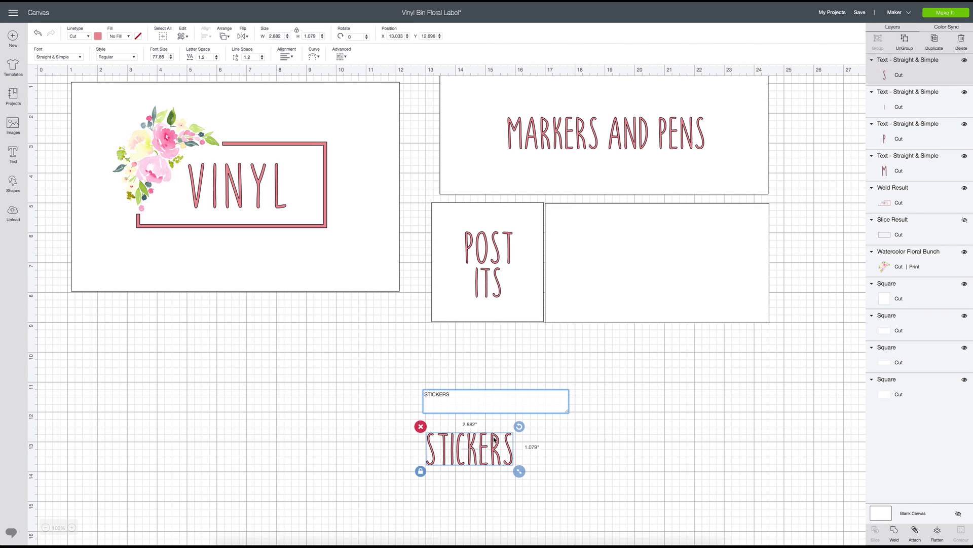
Step: Place the "STICKERS" text in the middle of the 7.5 by 4 inch white rectangle
{"action": "left_click", "coordinate": [494, 439]}
{"action": "left_click_drag", "start_coordinate": [447, 457], "coordinate": [636, 269]}
{"action": "left_click", "coordinate": [748, 429]}
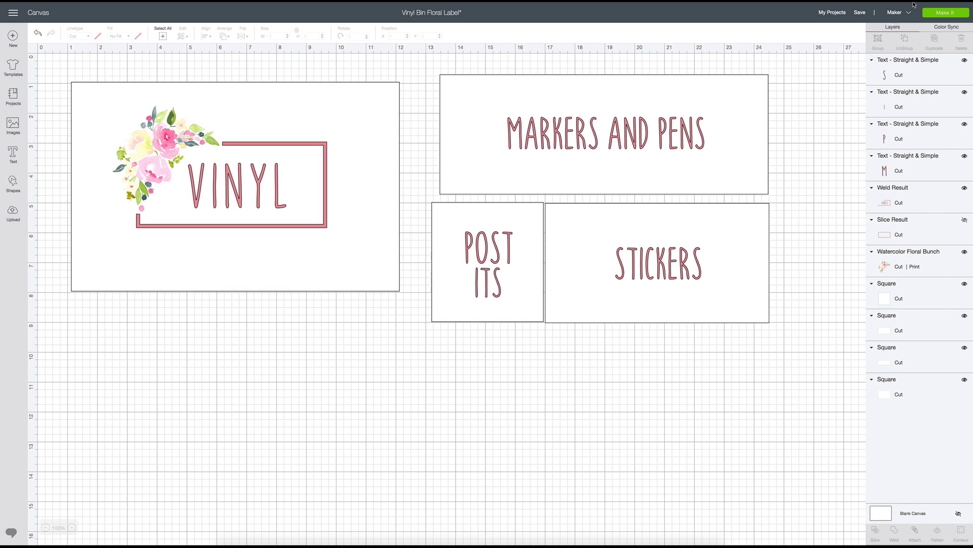
Step: Hide all four white guide rectangles so that only the label artwork is included in the cut
{"action": "left_click", "coordinate": [567, 235]}
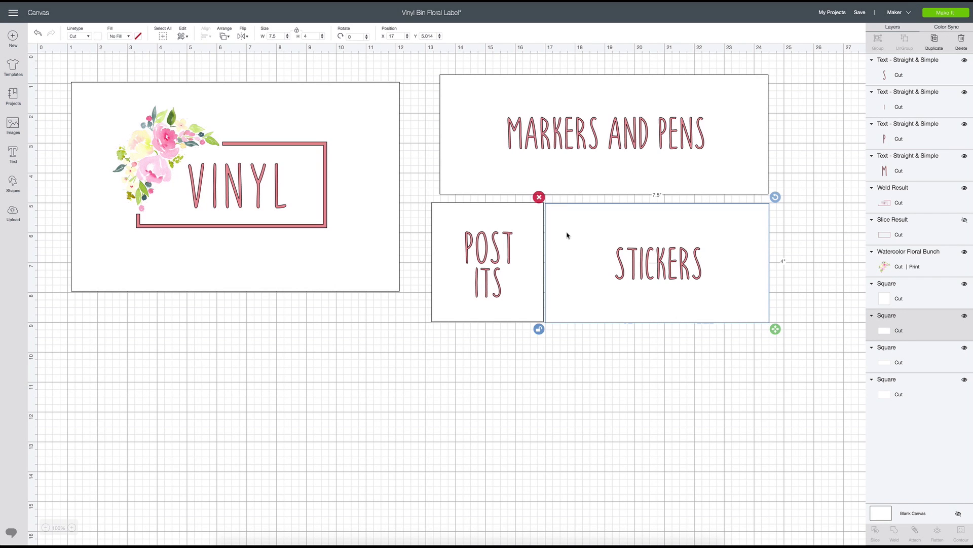
{"action": "left_click", "coordinate": [965, 285]}
{"action": "left_click", "coordinate": [965, 317]}
{"action": "left_click", "coordinate": [965, 349]}
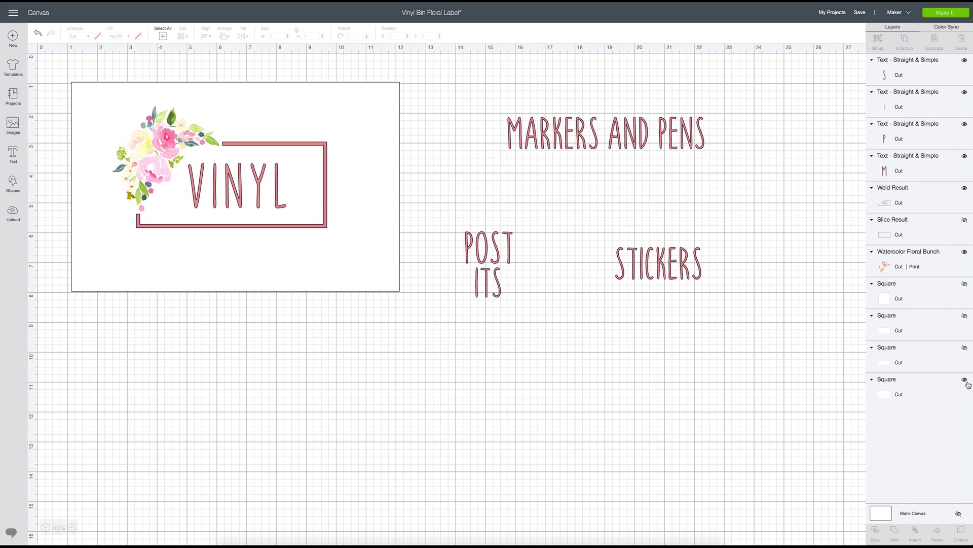
{"action": "left_click", "coordinate": [966, 380]}
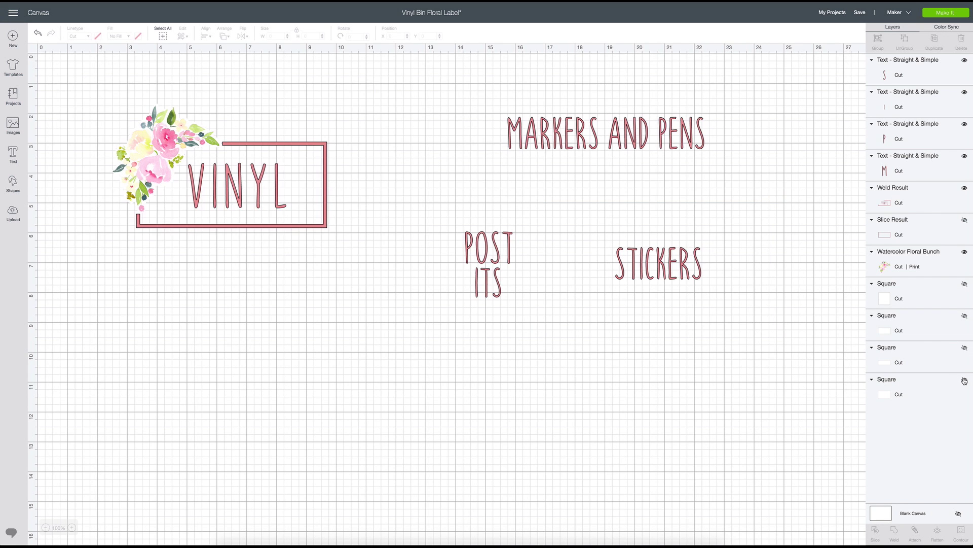
Step: Preview the pink cut mat to check how the label texts are arranged, and return to the canvas
{"action": "left_click", "coordinate": [932, 14]}
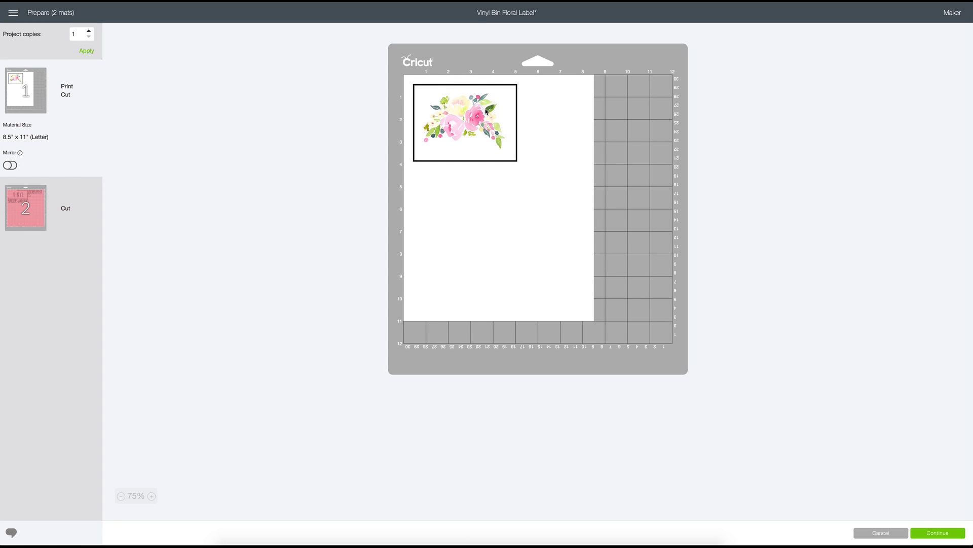
{"action": "left_click", "coordinate": [59, 207]}
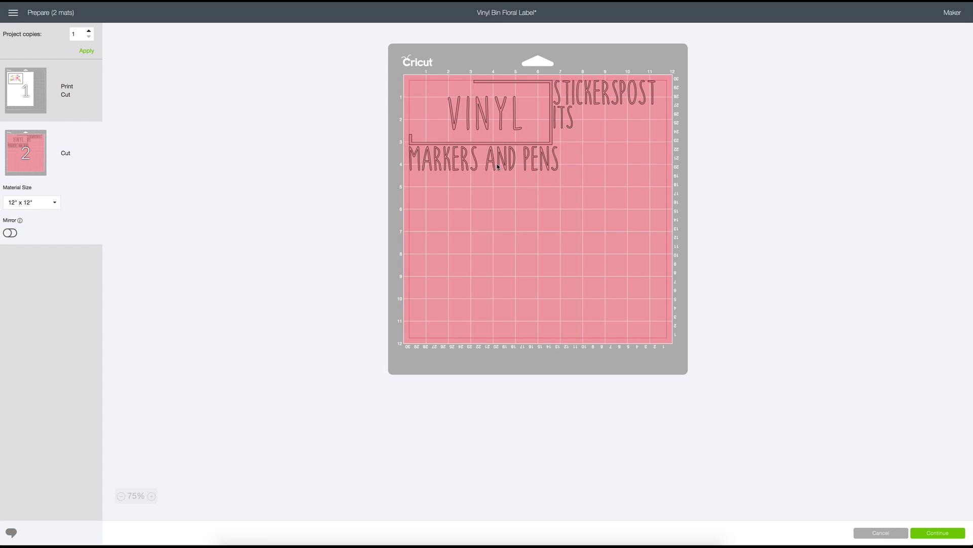
{"action": "left_click_drag", "start_coordinate": [495, 161], "coordinate": [494, 172]}
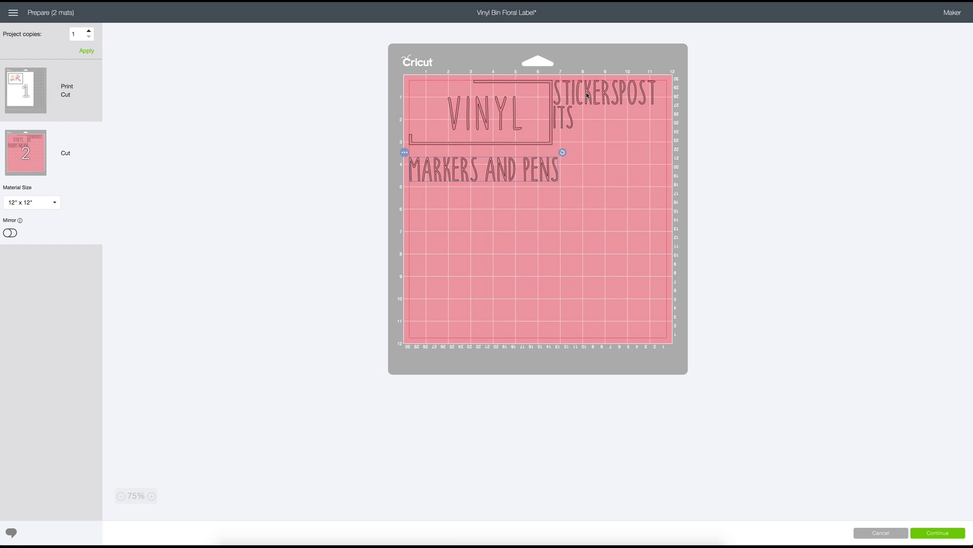
{"action": "left_click", "coordinate": [567, 120]}
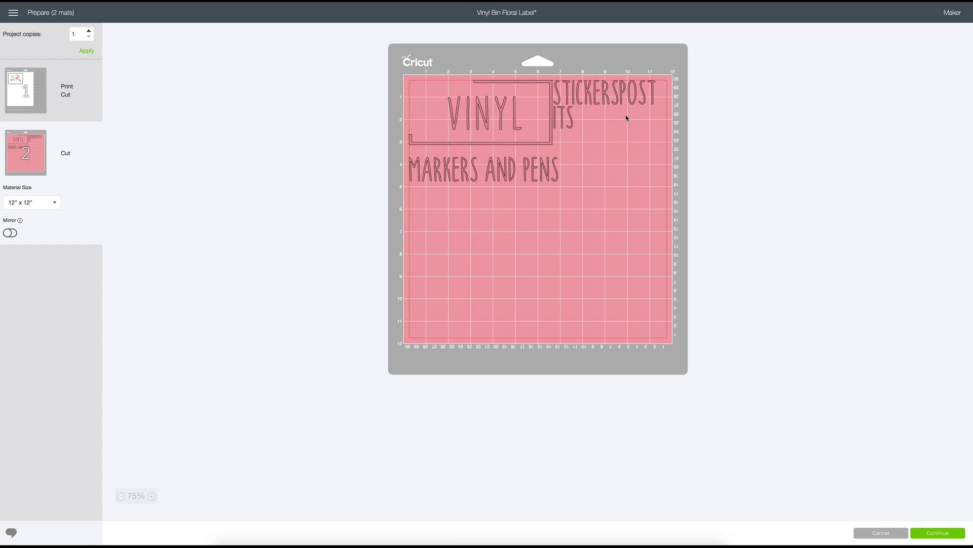
{"action": "left_click", "coordinate": [895, 537]}
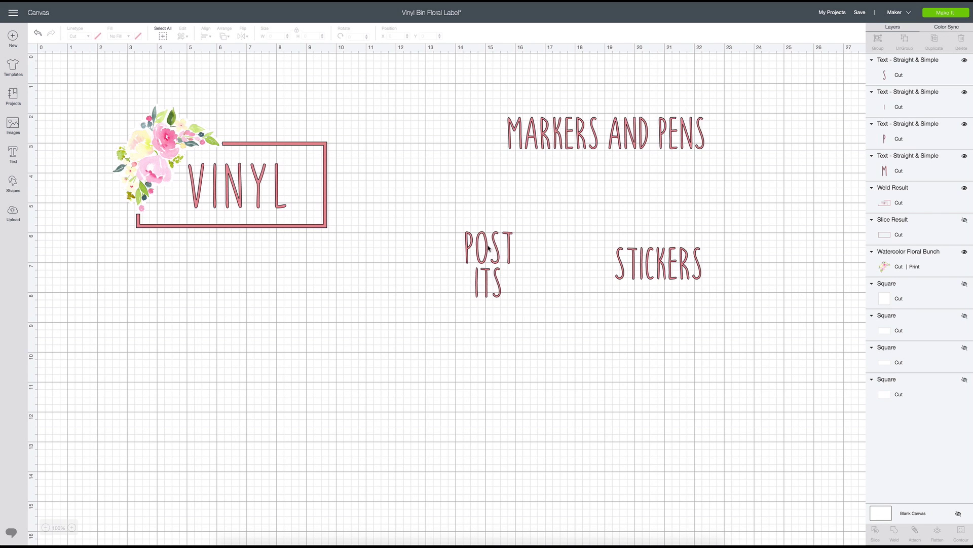
Step: Center "POST" and "ITS" horizontally with each other
{"action": "left_click", "coordinate": [480, 245]}
{"action": "left_click", "coordinate": [486, 251]}
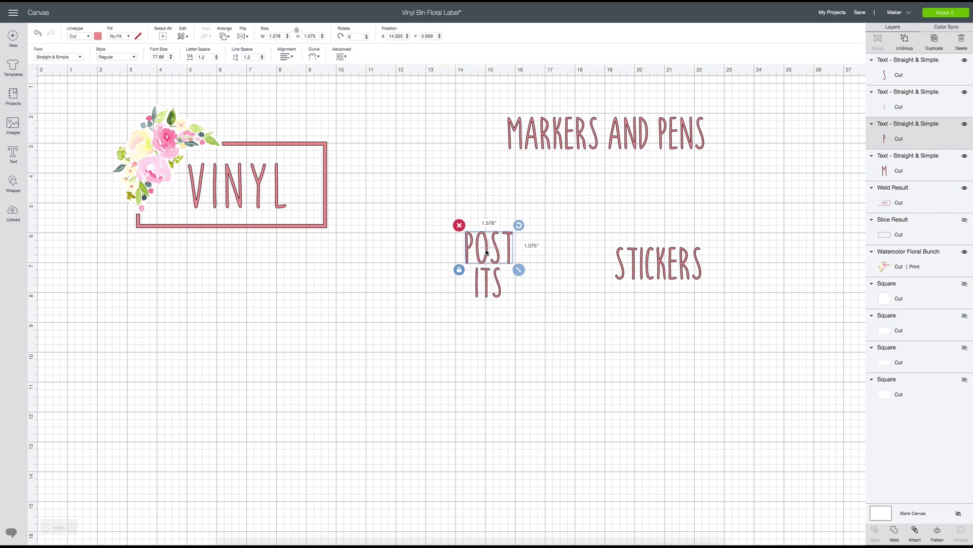
{"action": "left_click", "coordinate": [494, 294]}
{"action": "left_click", "coordinate": [488, 257]}
{"action": "left_click", "coordinate": [486, 282], "text": "shift"}
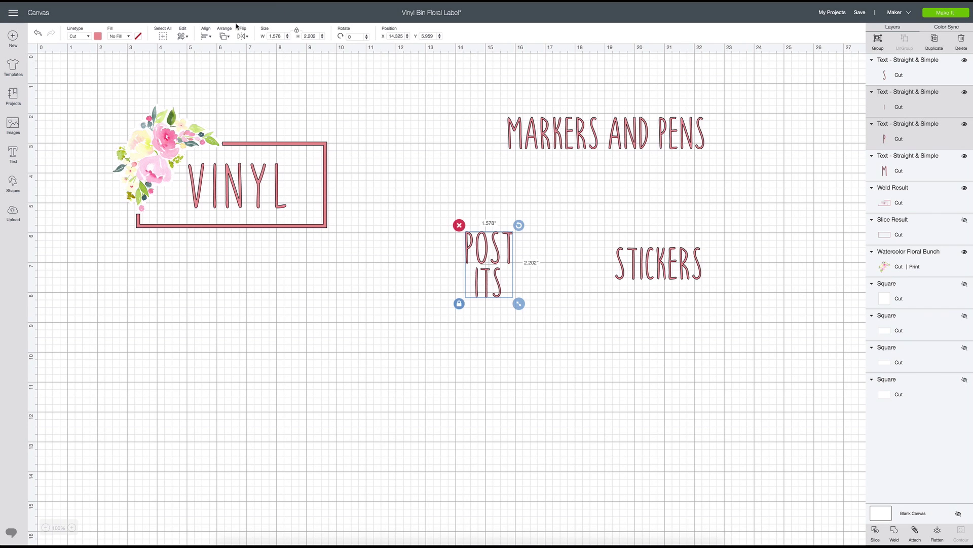
{"action": "left_click", "coordinate": [212, 37]}
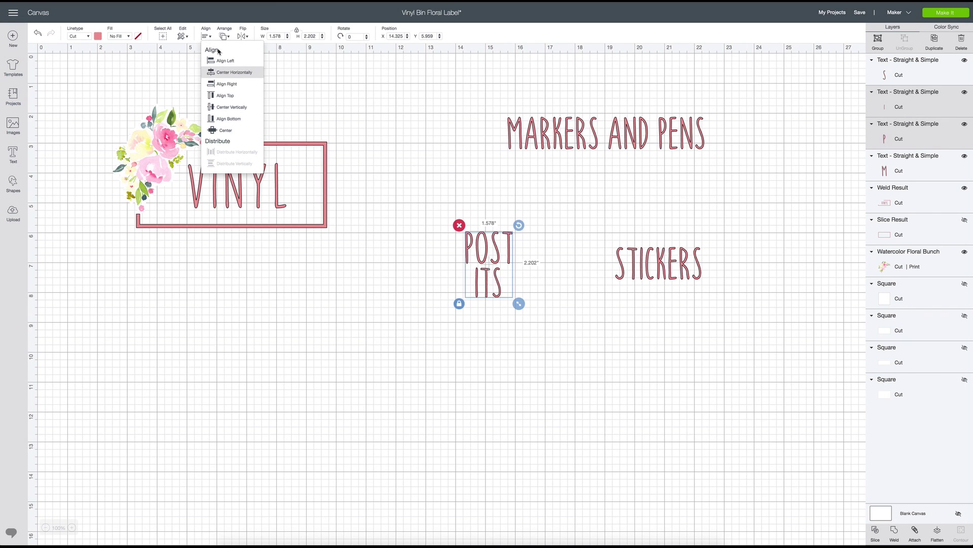
{"action": "left_click", "coordinate": [227, 76]}
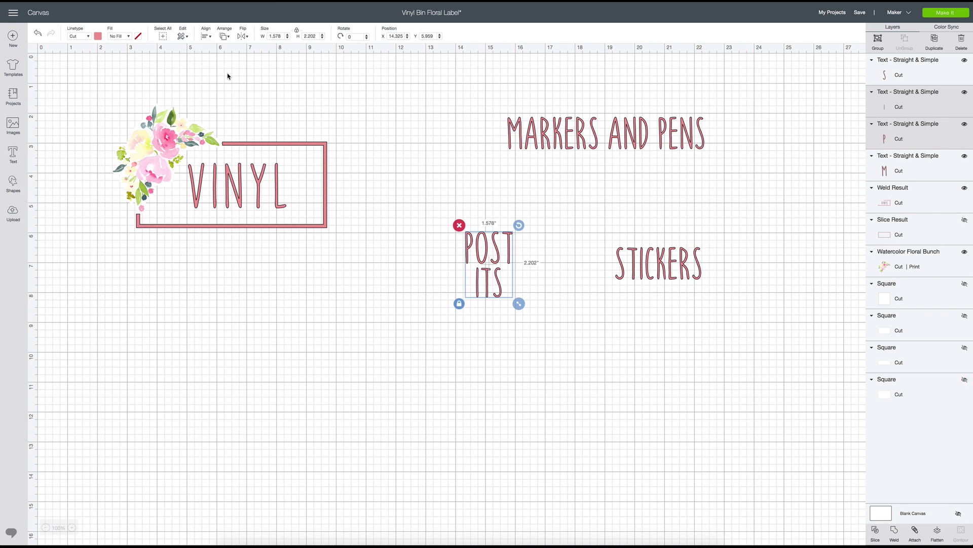
Step: Weld "POST" and "ITS" into one shape
{"action": "left_click", "coordinate": [591, 325]}
{"action": "left_click_drag", "start_coordinate": [458, 215], "coordinate": [527, 313]}
{"action": "left_click", "coordinate": [894, 532]}
Step: Prepare the mats again, space the pieces apart on the pink cut mat and continue to the machine connection stage
{"action": "left_click", "coordinate": [940, 15]}
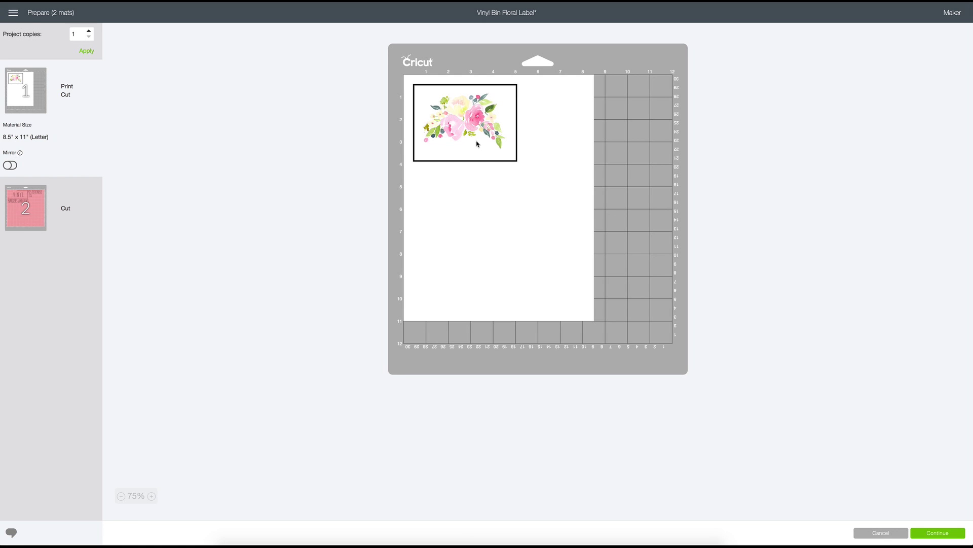
{"action": "left_click", "coordinate": [54, 198]}
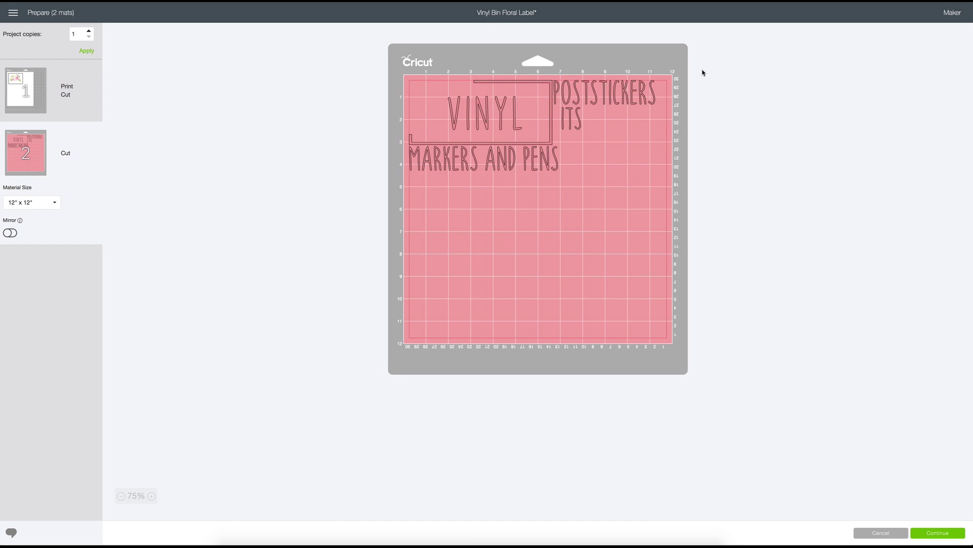
{"action": "left_click_drag", "start_coordinate": [619, 105], "coordinate": [580, 103]}
{"action": "left_click_drag", "start_coordinate": [494, 172], "coordinate": [494, 173]}
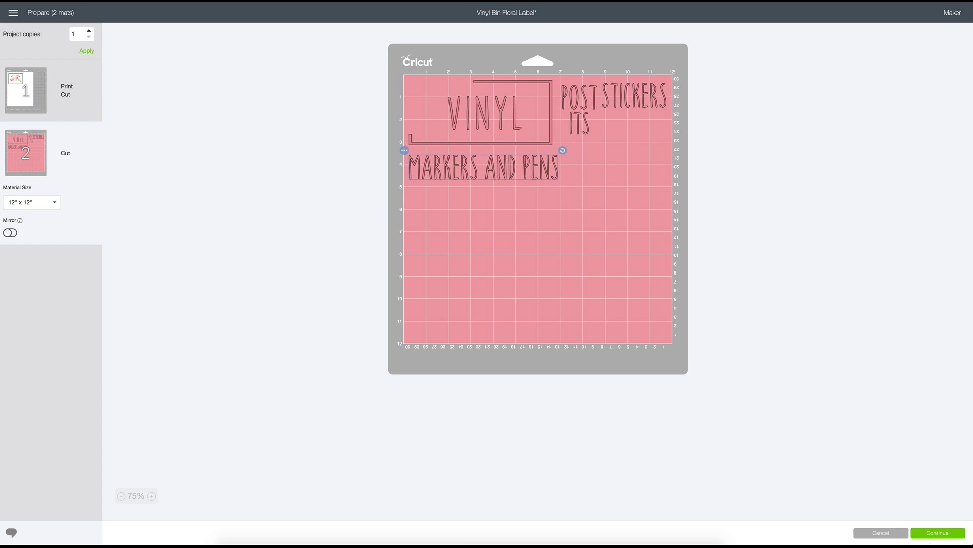
{"action": "left_click", "coordinate": [930, 533]}
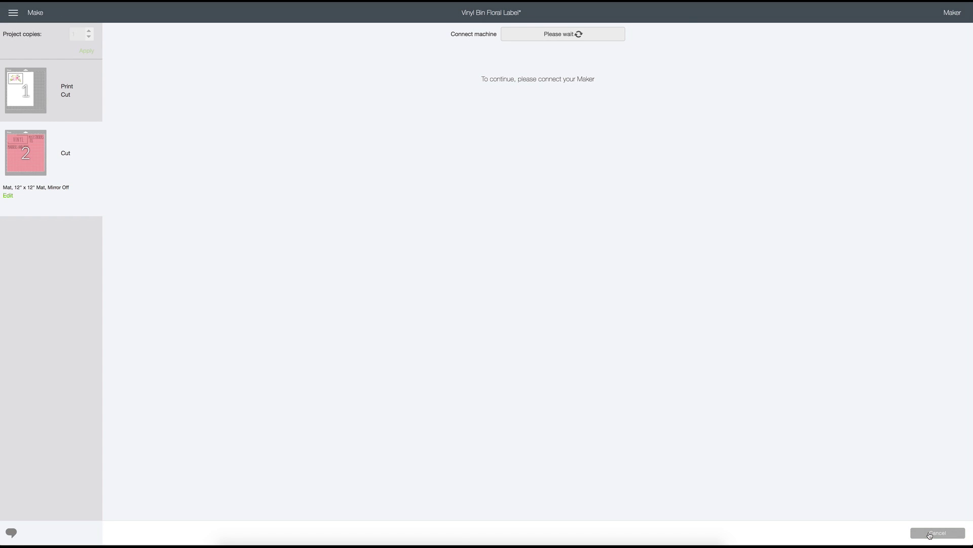